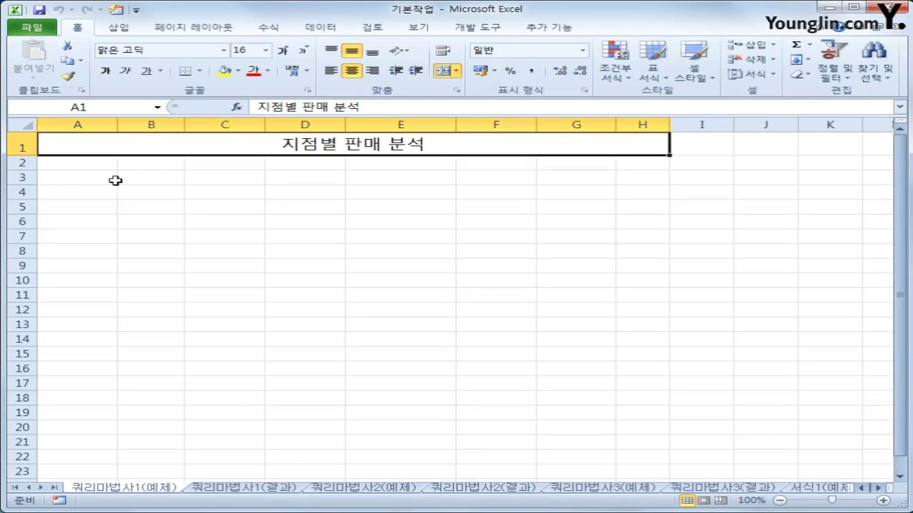
# - From cell A3, start a Microsoft Query import using MS Access Database* as the data source
pyautogui.click(77, 178)
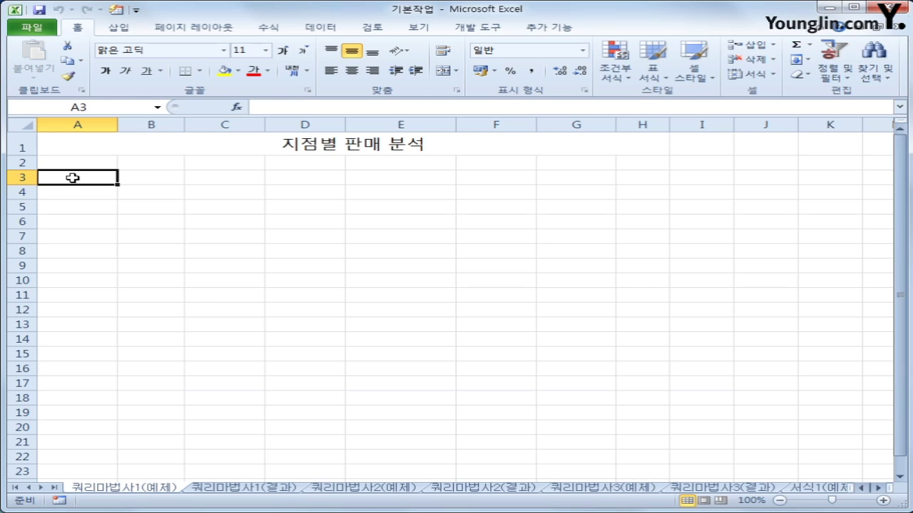
pyautogui.click(321, 27)
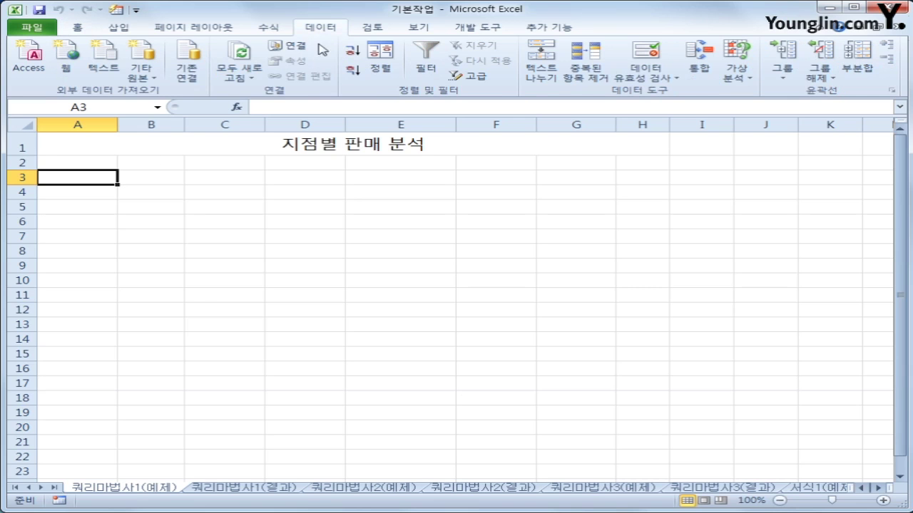
pyautogui.click(147, 75)
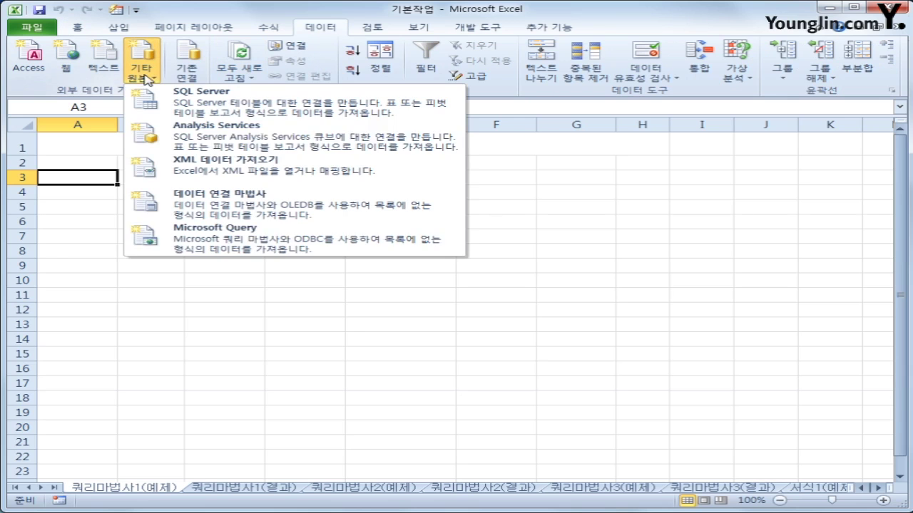
pyautogui.click(246, 245)
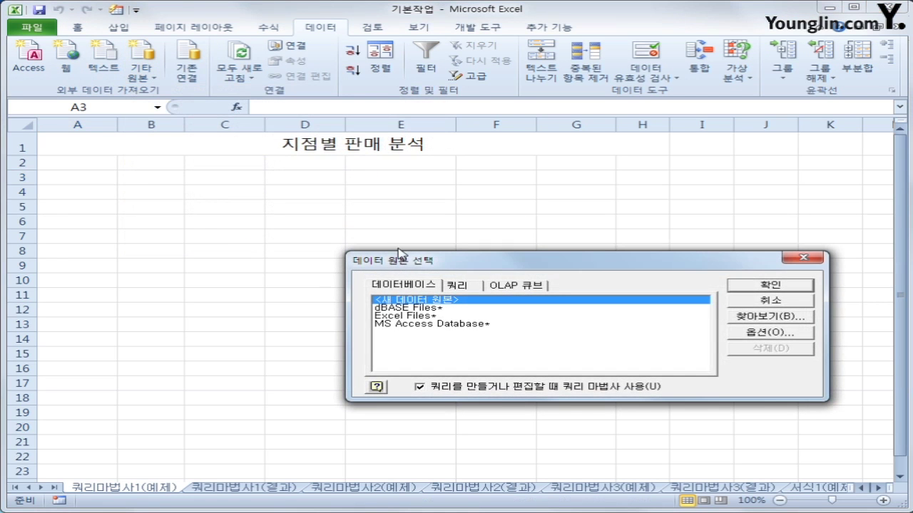
pyautogui.moveTo(399, 261); pyautogui.dragTo(286, 214)
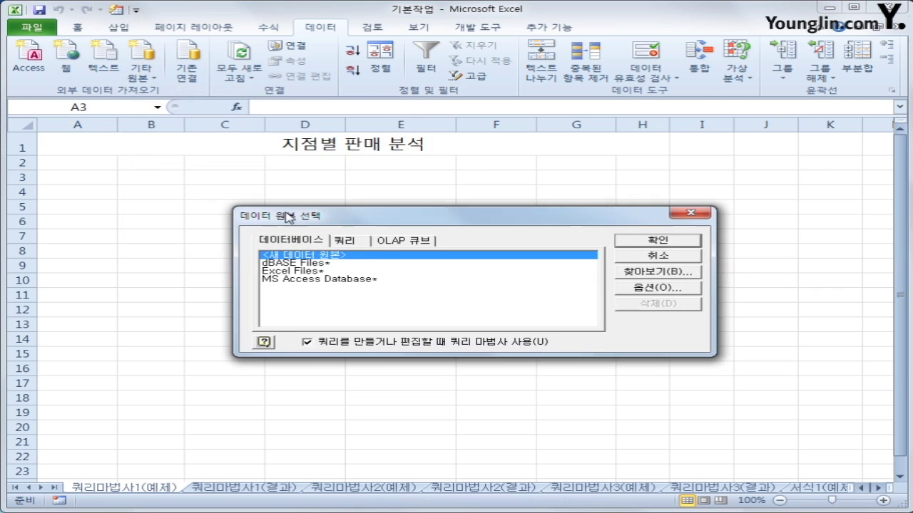
pyautogui.click(314, 279)
pyautogui.click(624, 240)
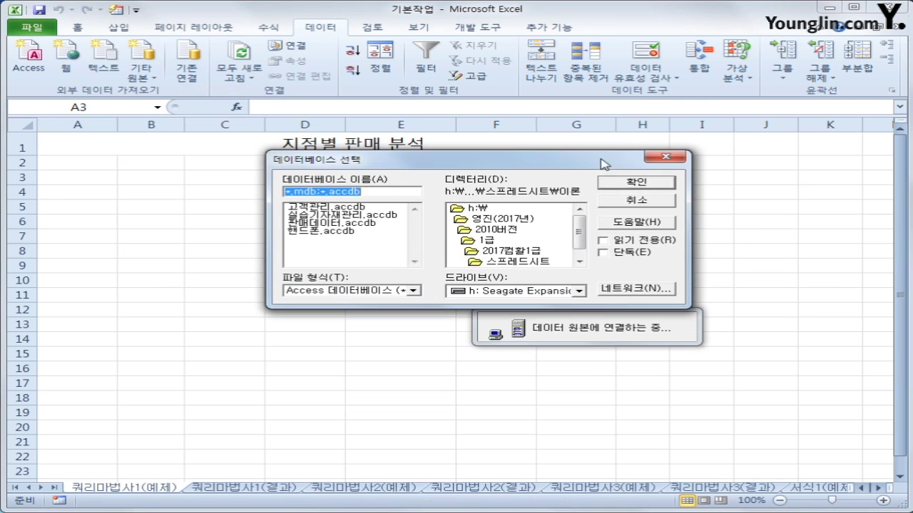
# - Switch the database selection to drive c: and open its root directory
pyautogui.click(520, 290)
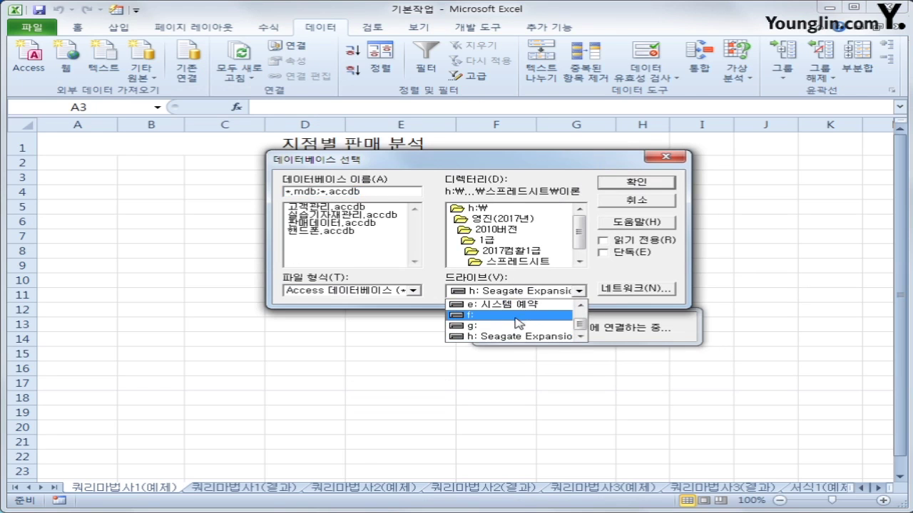
pyautogui.click(579, 306)
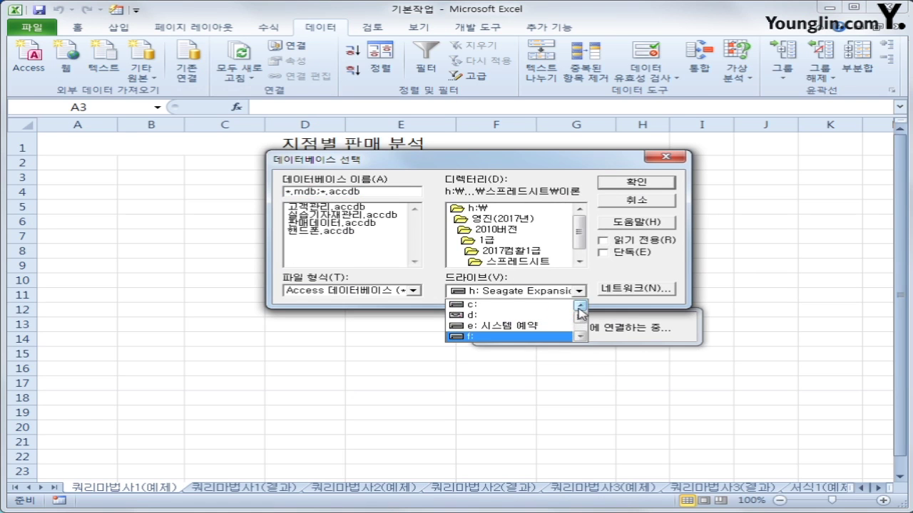
pyautogui.click(539, 307)
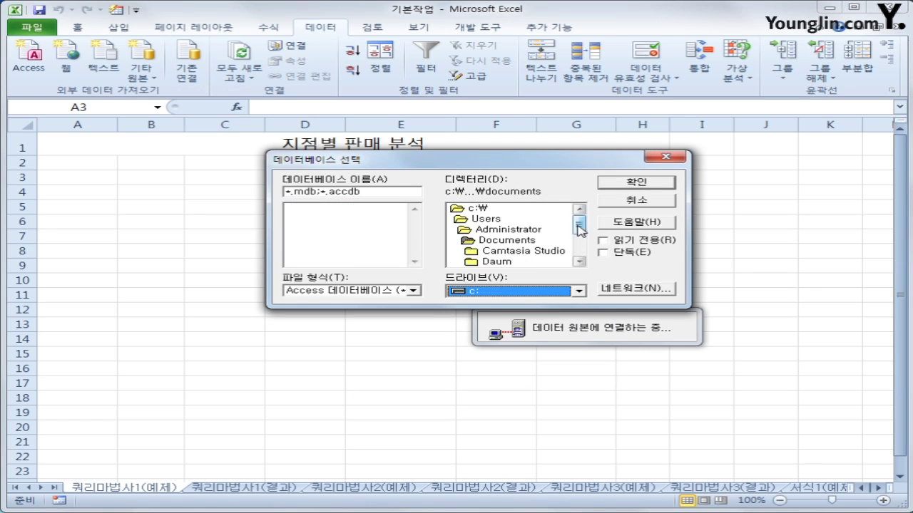
pyautogui.doubleClick(517, 209)
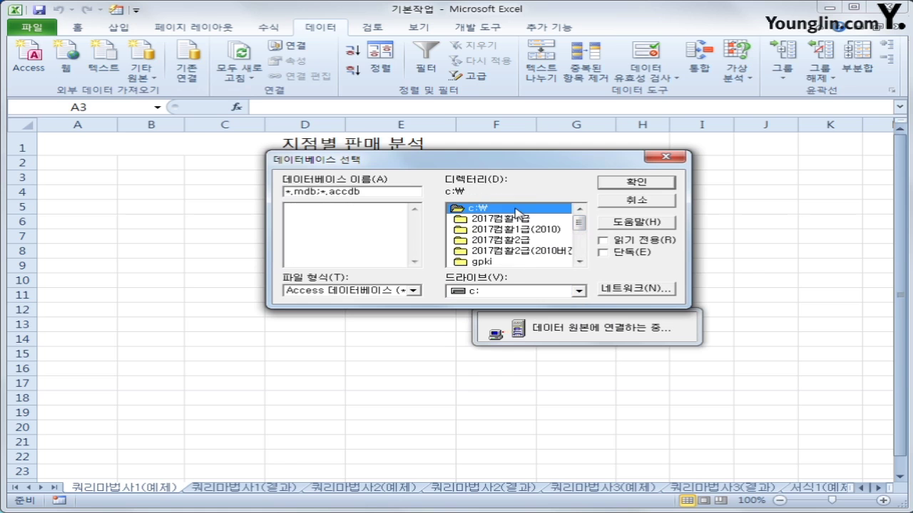
pyautogui.doubleClick(502, 253)
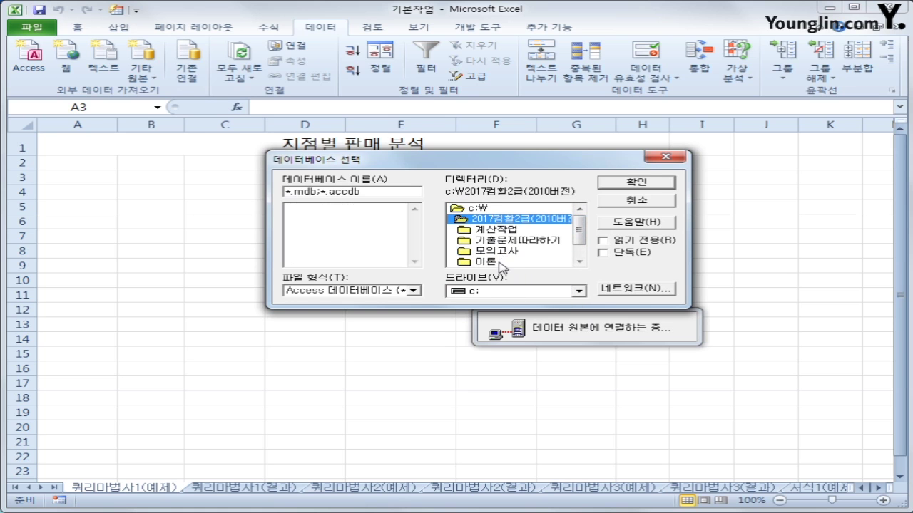
pyautogui.doubleClick(502, 262)
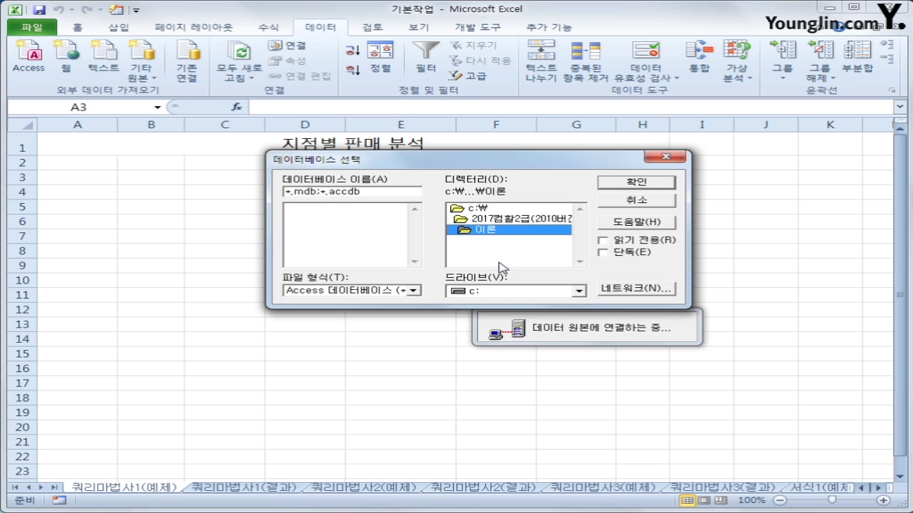
pyautogui.click(500, 221)
pyautogui.doubleClick(502, 221)
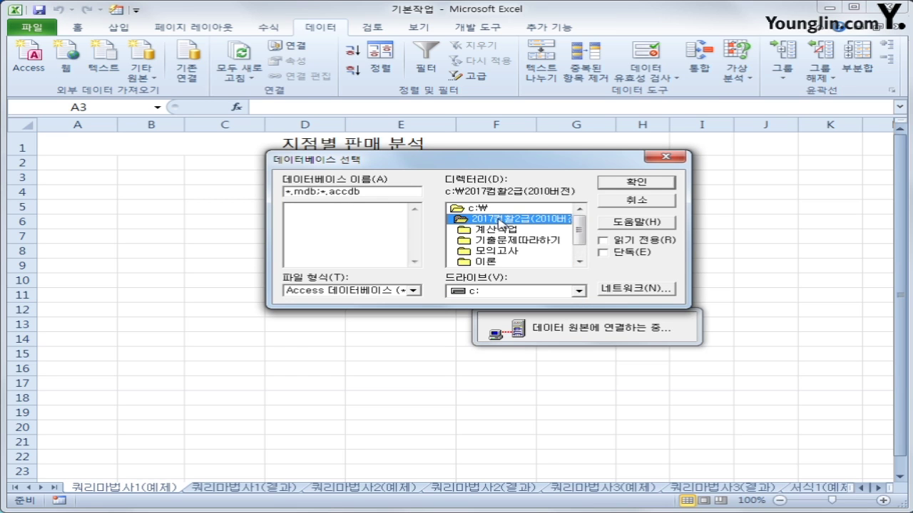
pyautogui.doubleClick(489, 208)
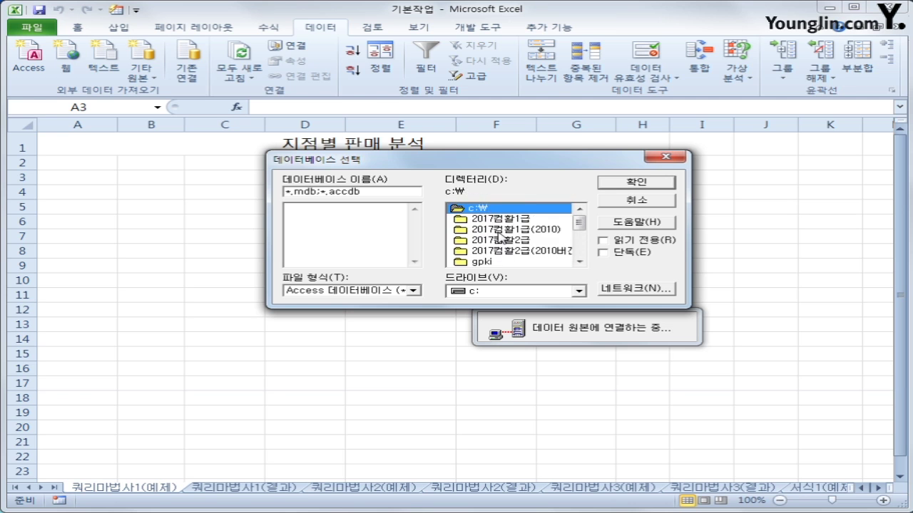
# - Connect to 판매데이터.accdb in the folder 2017컴활1급(2010)\스프레드시트\이론
pyautogui.doubleClick(499, 229)
pyautogui.click(501, 230)
pyautogui.doubleClick(502, 229)
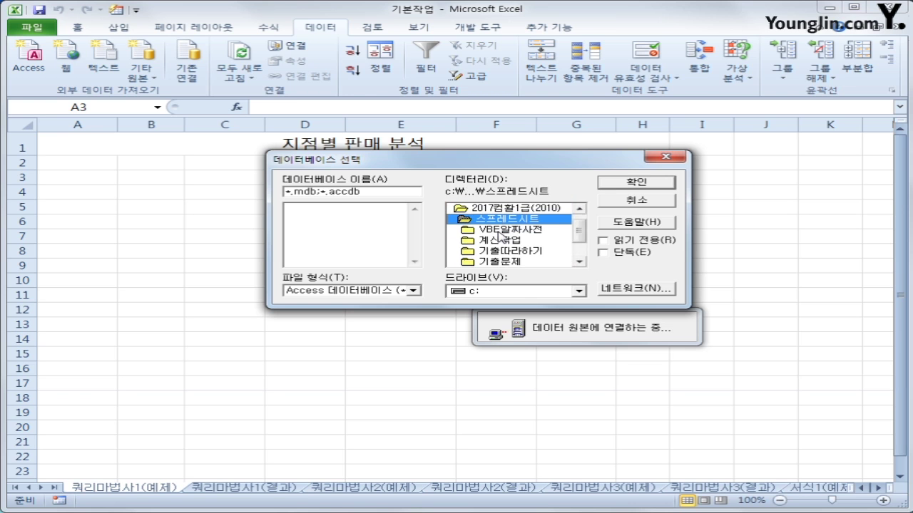
pyautogui.scroll(-1, 579, 236)
pyautogui.click(534, 255)
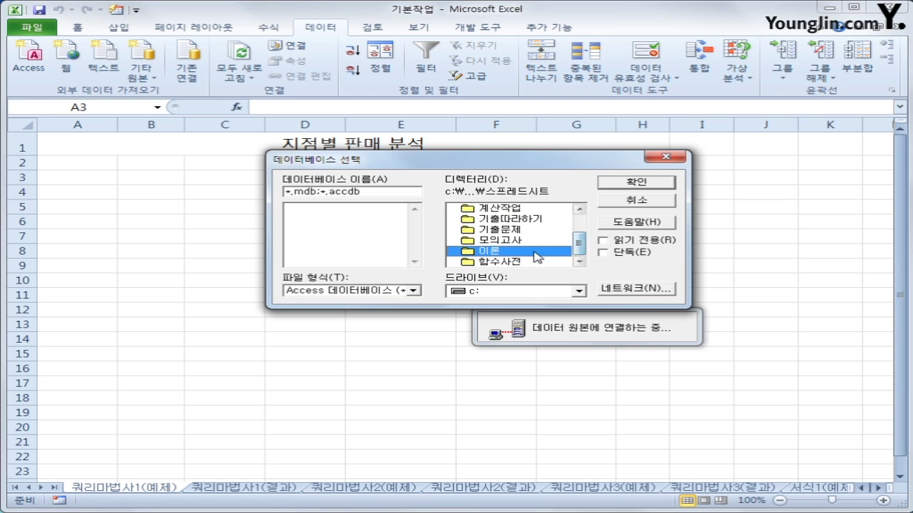
pyautogui.doubleClick(534, 256)
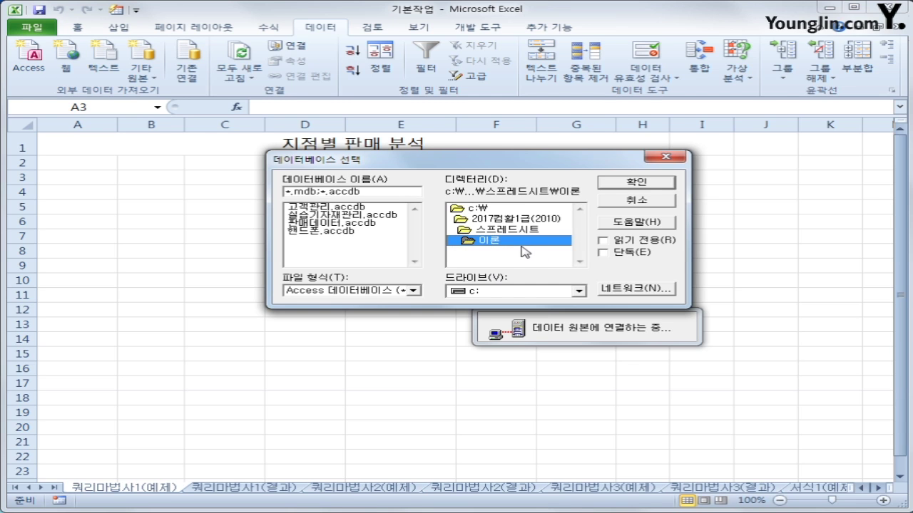
pyautogui.click(338, 224)
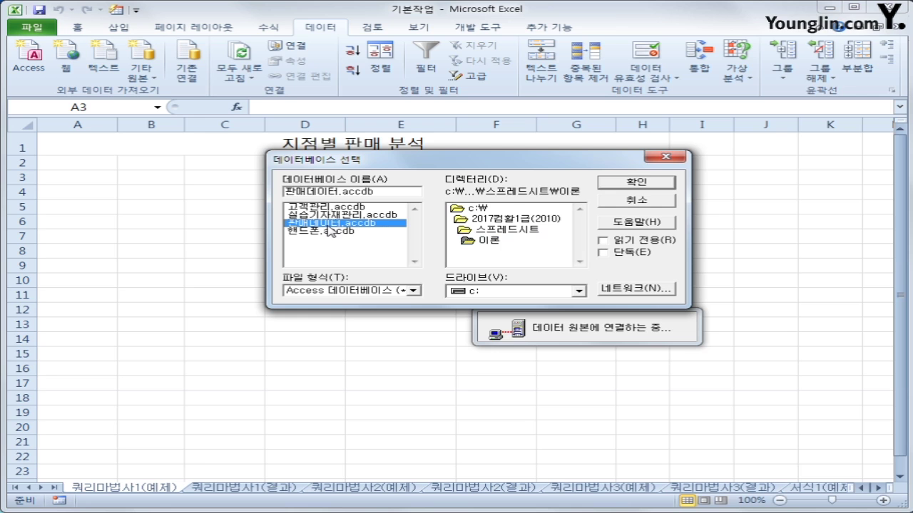
pyautogui.click(651, 186)
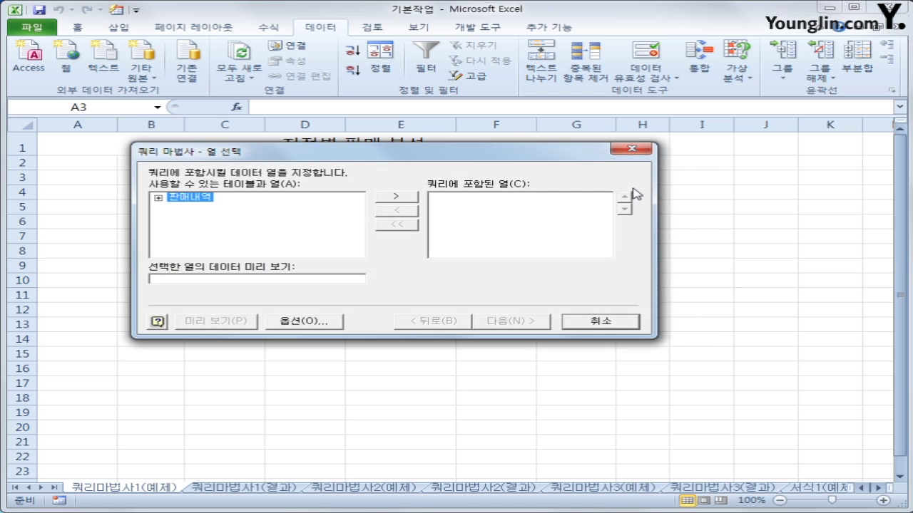
# - Include the 판매내역 columns 지점코드, 지점명, 매출번호, 고객코드, 판매일자, 제품코드, 무게(Kg) and 단가 in the query and continue to the data filter
pyautogui.doubleClick(193, 199)
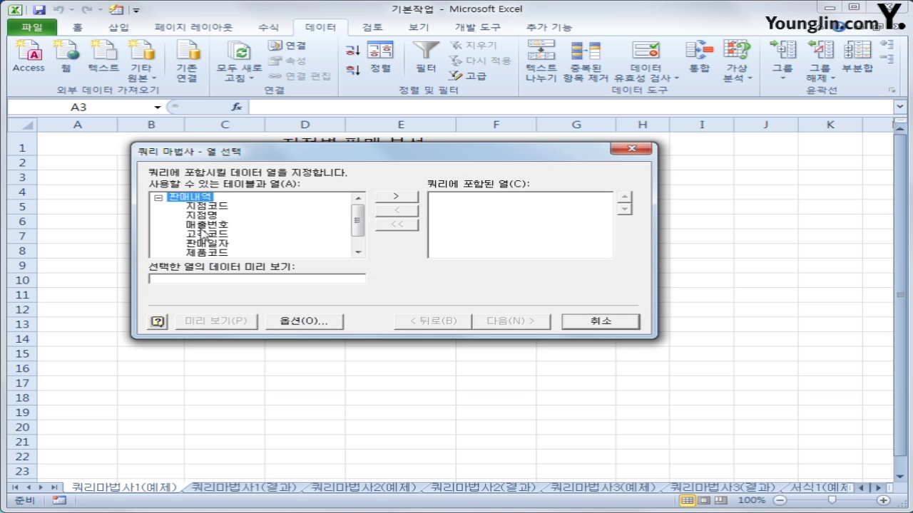
pyautogui.click(220, 207)
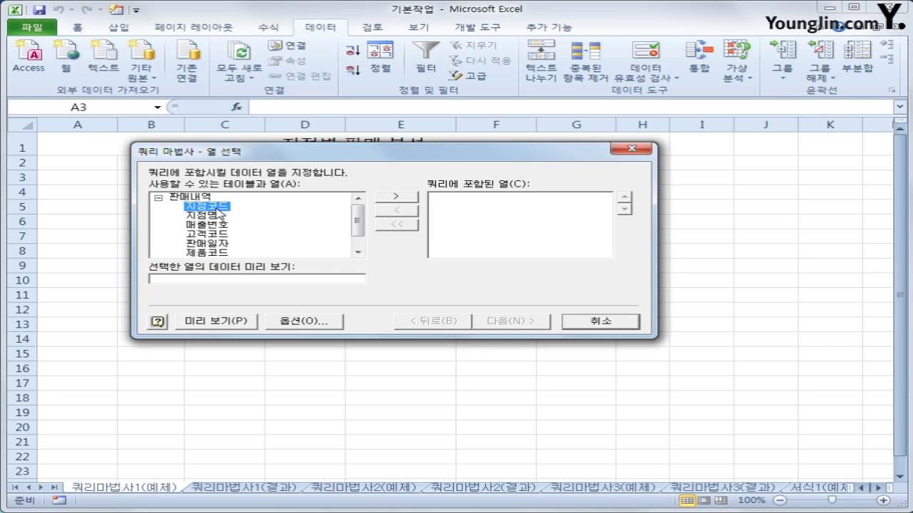
pyautogui.doubleClick(221, 209)
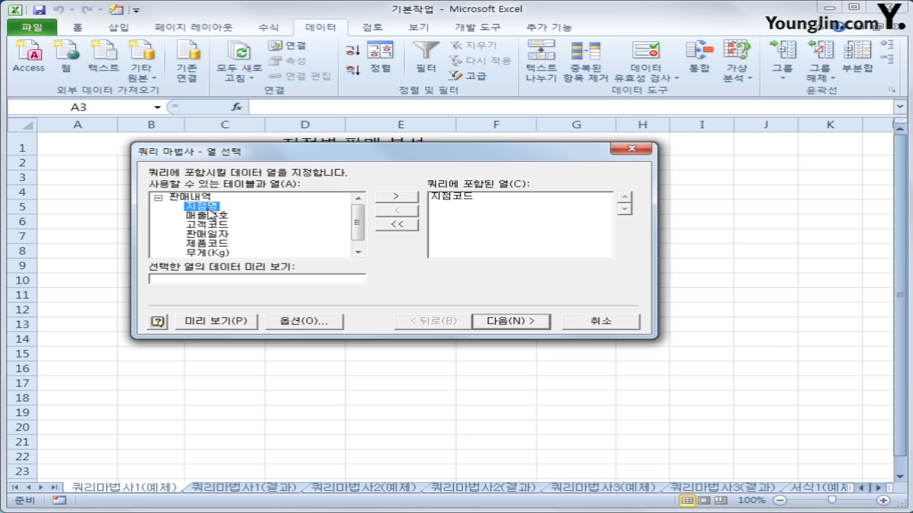
pyautogui.doubleClick(206, 207)
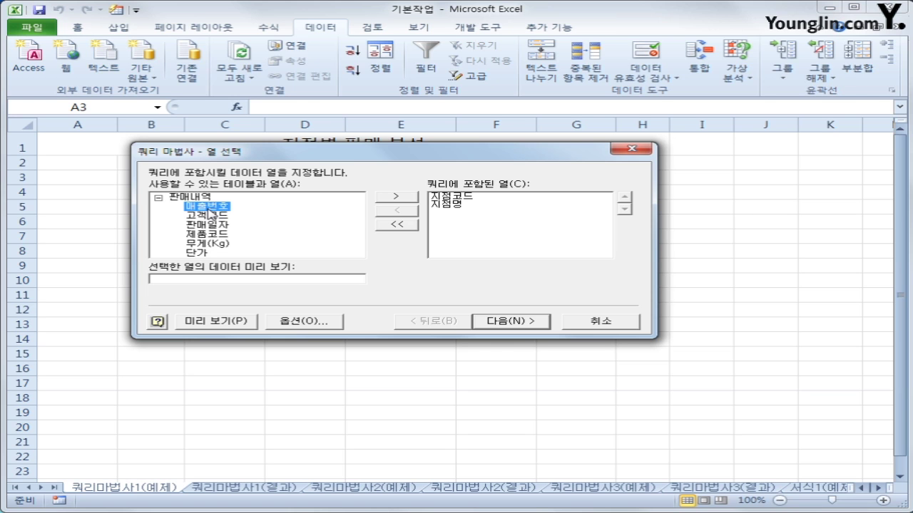
pyautogui.doubleClick(207, 206)
pyautogui.doubleClick(207, 206)
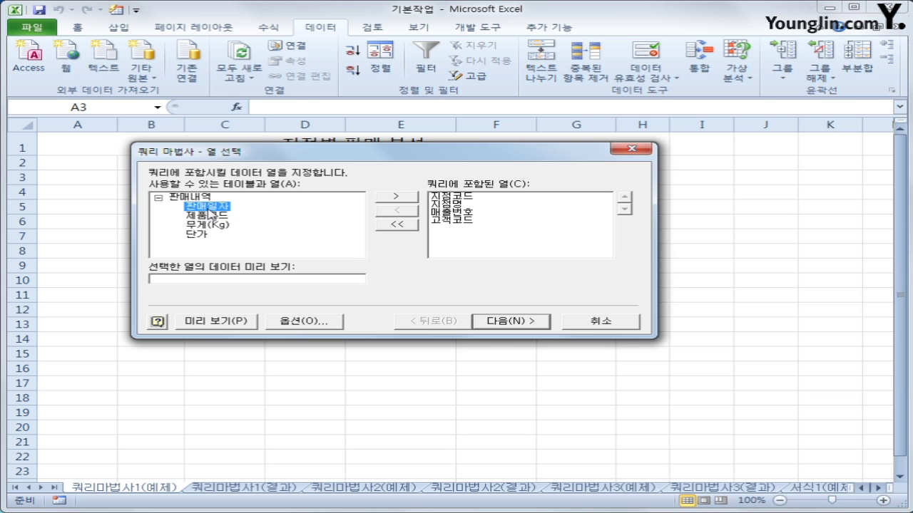
pyautogui.doubleClick(207, 207)
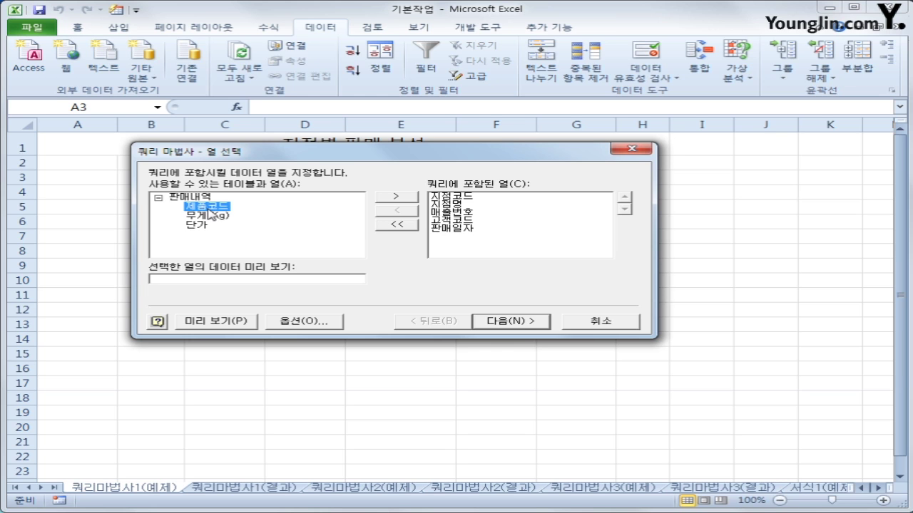
pyautogui.doubleClick(207, 207)
pyautogui.doubleClick(209, 210)
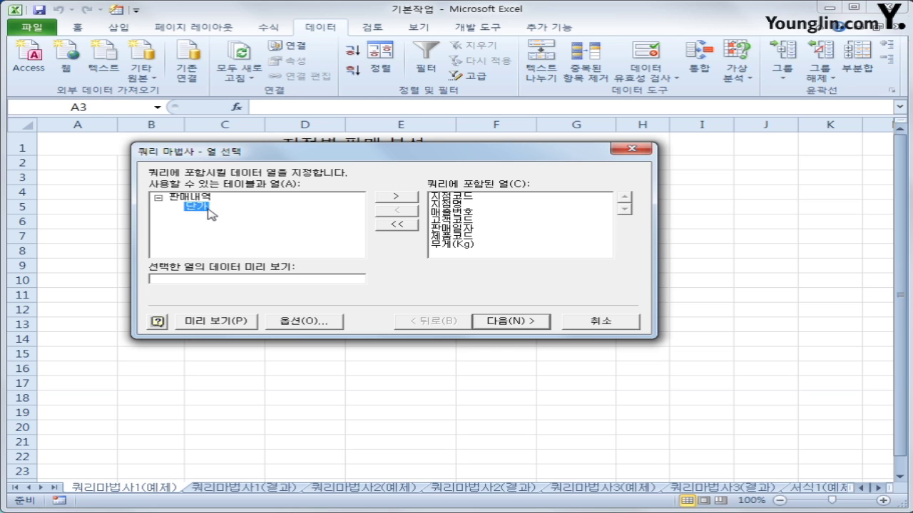
pyautogui.doubleClick(209, 211)
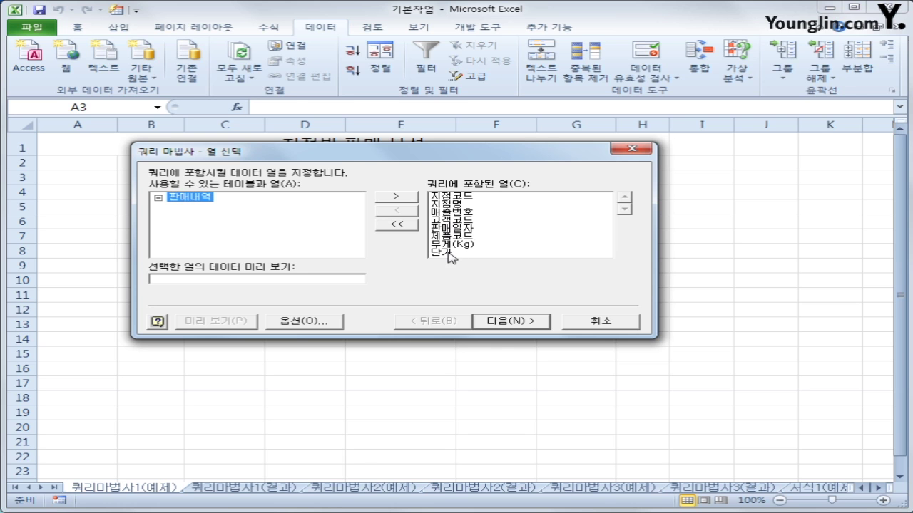
pyautogui.click(542, 322)
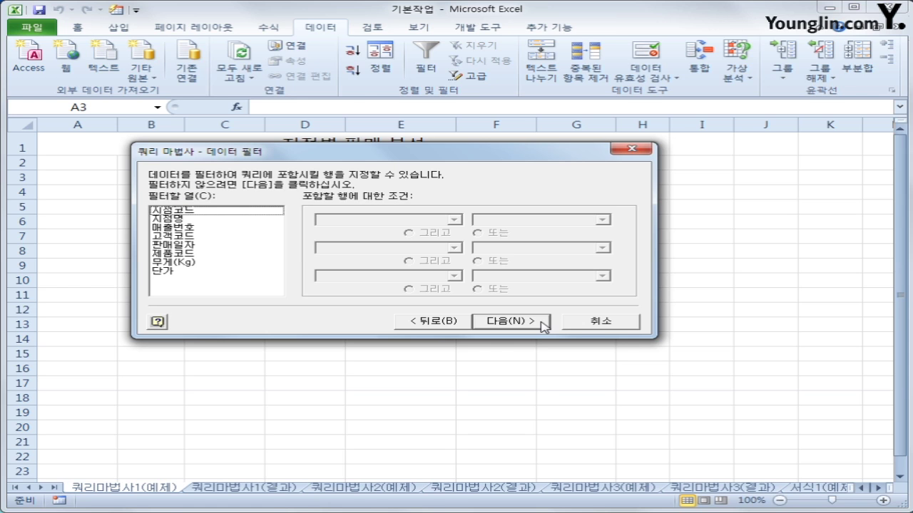
# - Filter the 고객코드 column with a first condition of 시작 값 (begins with) DR
pyautogui.click(220, 239)
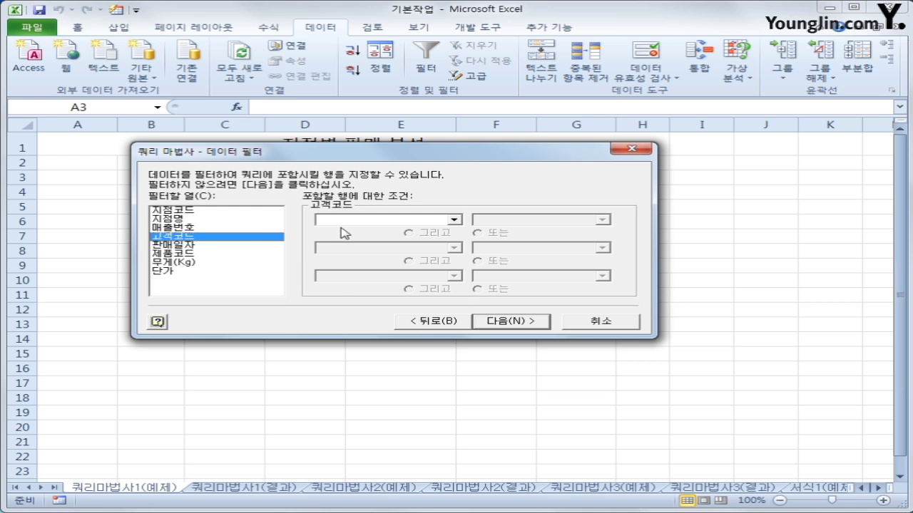
pyautogui.click(364, 220)
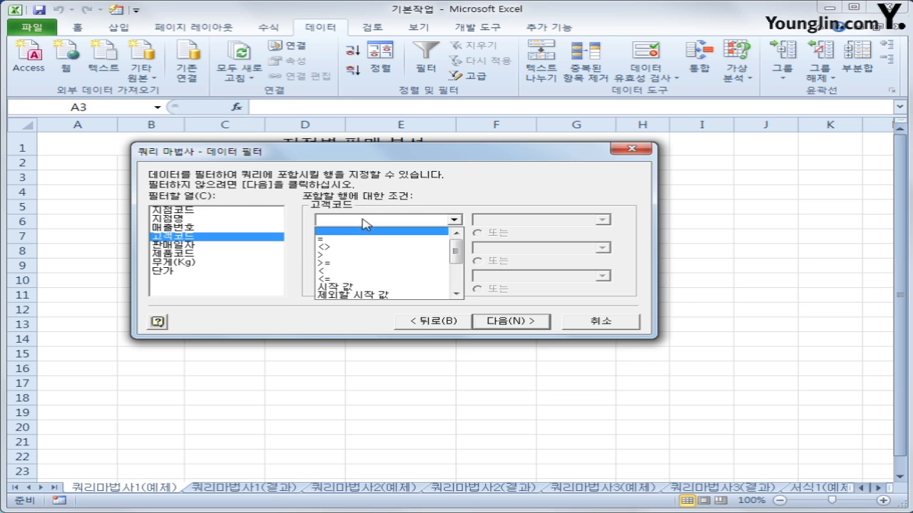
pyautogui.click(383, 287)
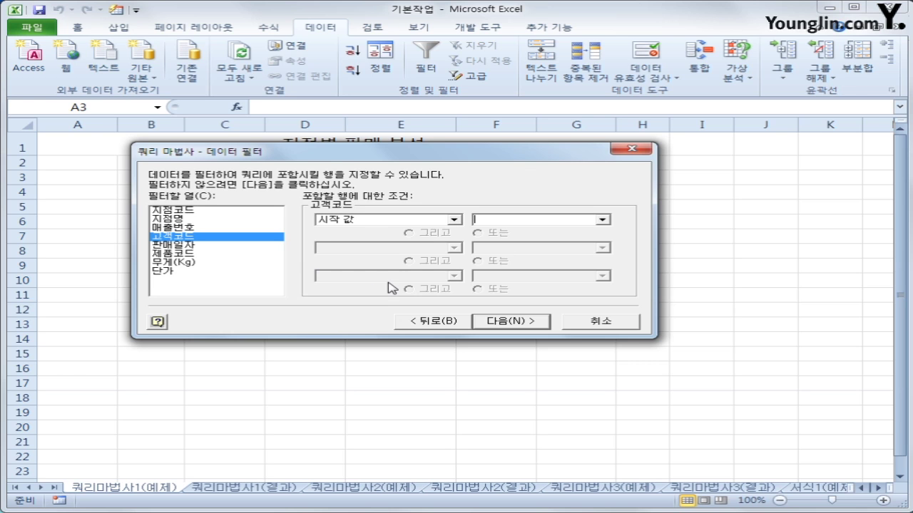
pyautogui.write('ㅇ')
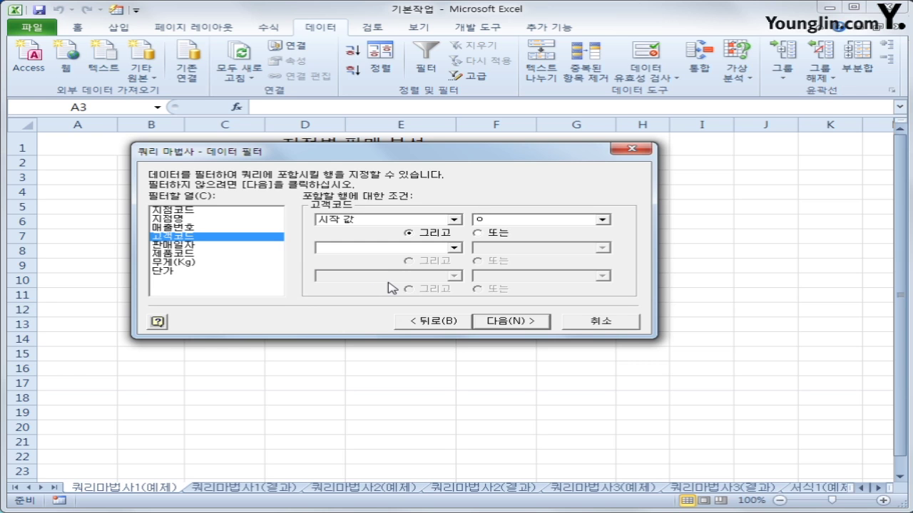
pyautogui.press('BackSpace')
pyautogui.write('DR')
# - Add an alternative (또는) 고객코드 condition of 시작 값 JL and continue to the sort order
pyautogui.click(454, 248)
pyautogui.click(428, 315)
pyautogui.click(494, 246)
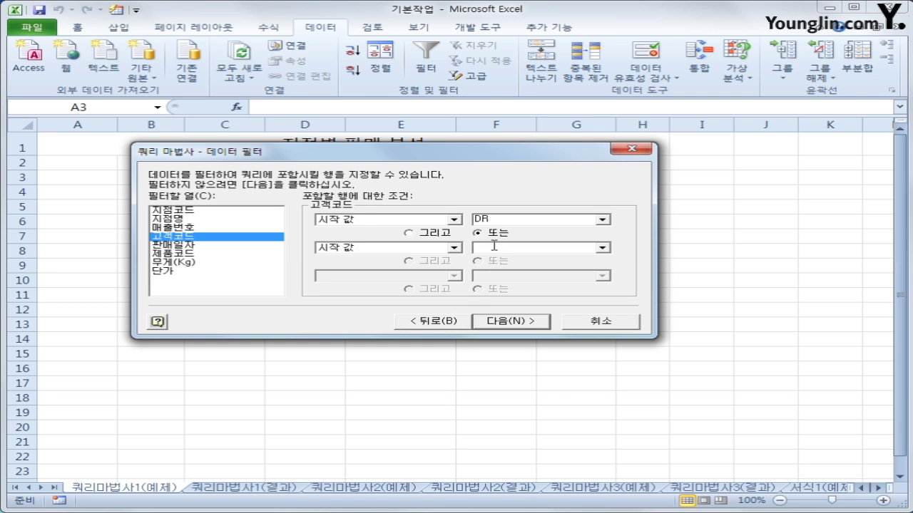
pyautogui.write('JL')
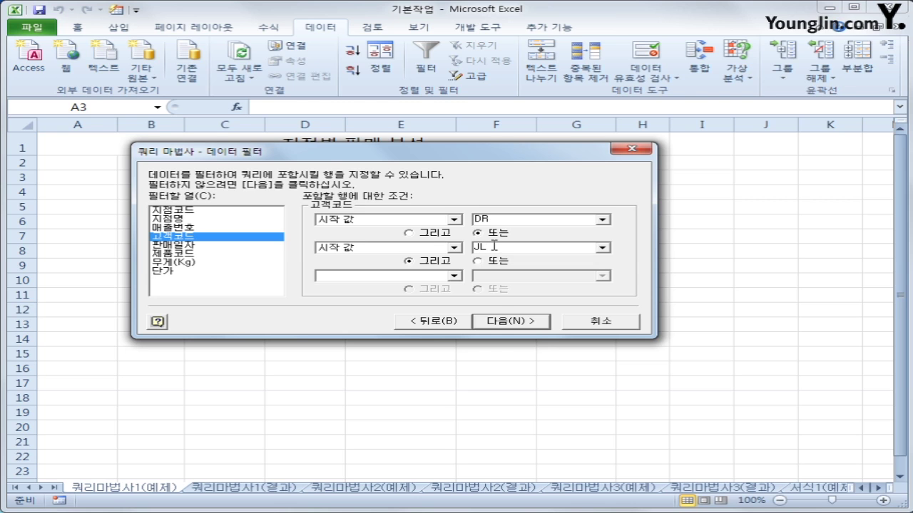
pyautogui.click(535, 325)
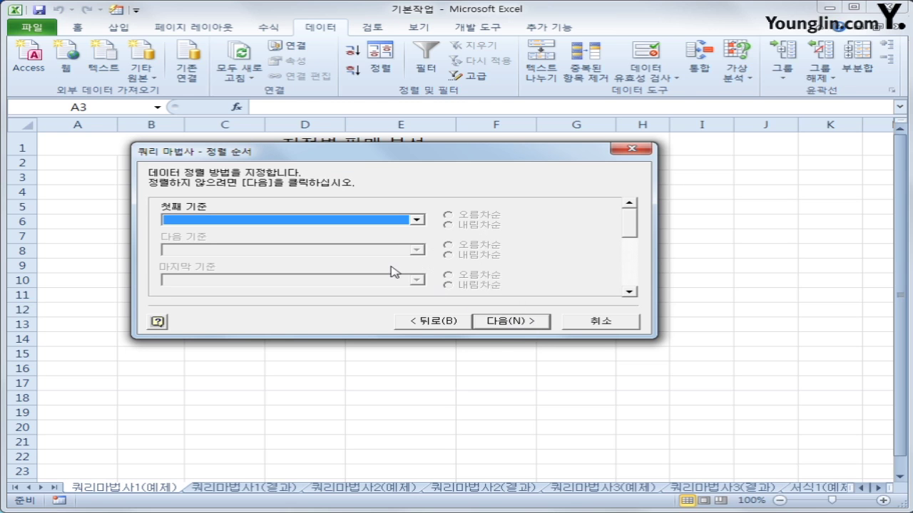
# - Sort the query by 판매일자 in ascending order (오름차순), with 제품코드 in descending order (내림차순) as the second criterion
pyautogui.click(371, 220)
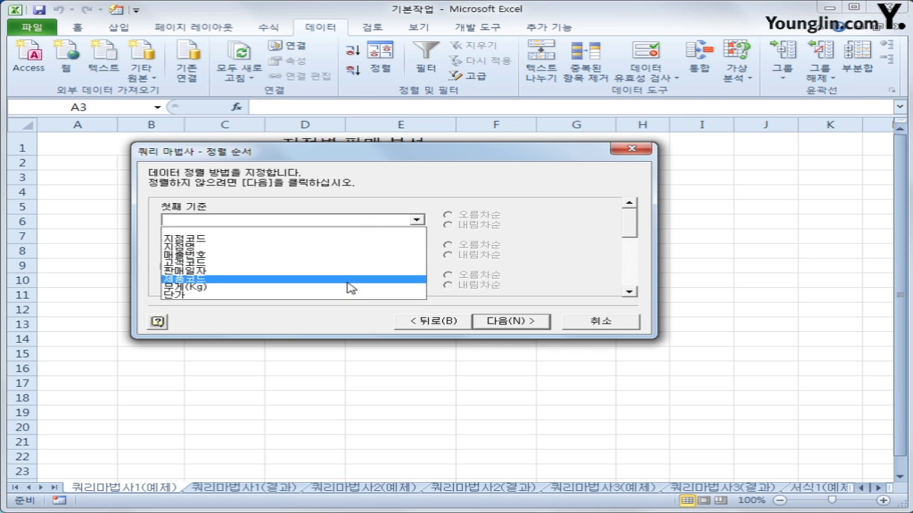
pyautogui.click(347, 273)
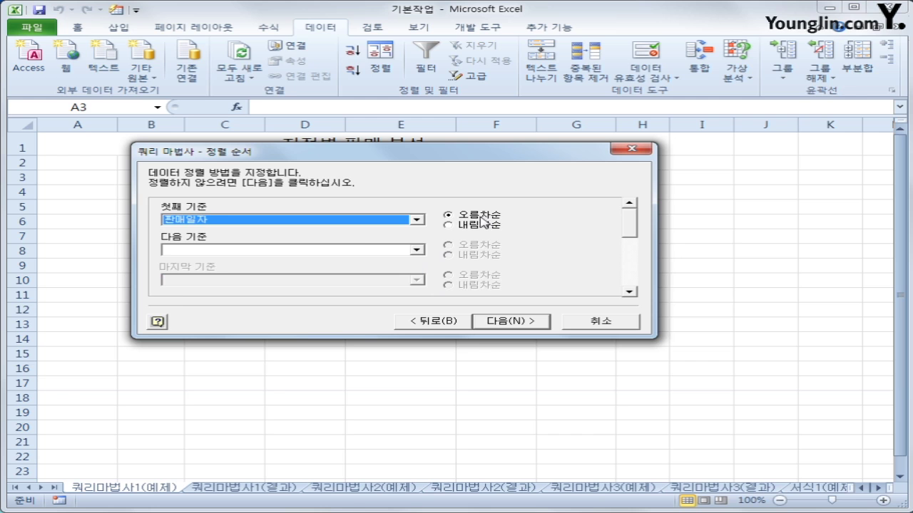
pyautogui.click(369, 251)
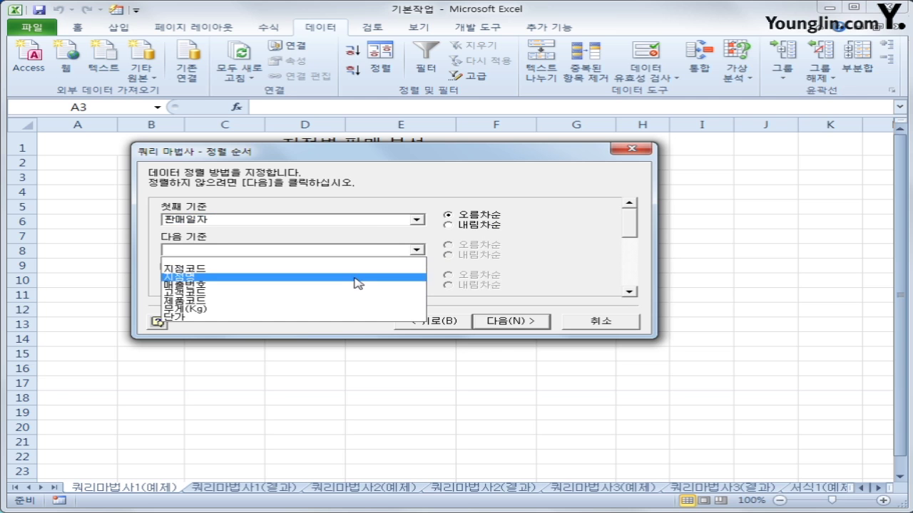
pyautogui.click(345, 305)
pyautogui.click(448, 255)
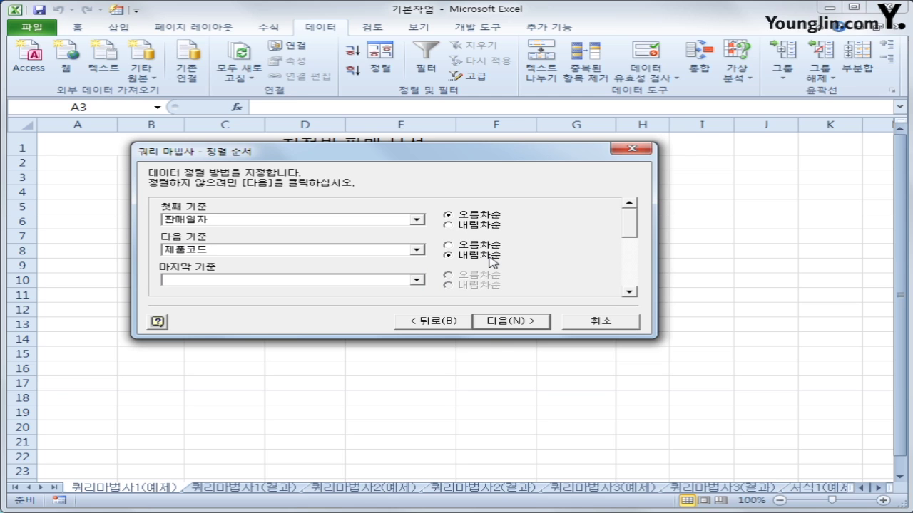
# - Finish the query by returning the data to Excel as a table (표) at cell A3 of the existing worksheet
pyautogui.click(492, 325)
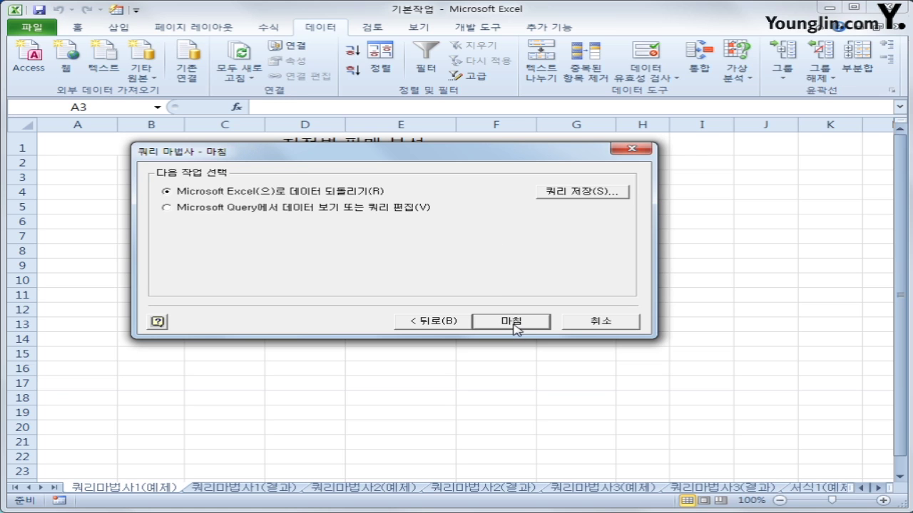
pyautogui.click(513, 326)
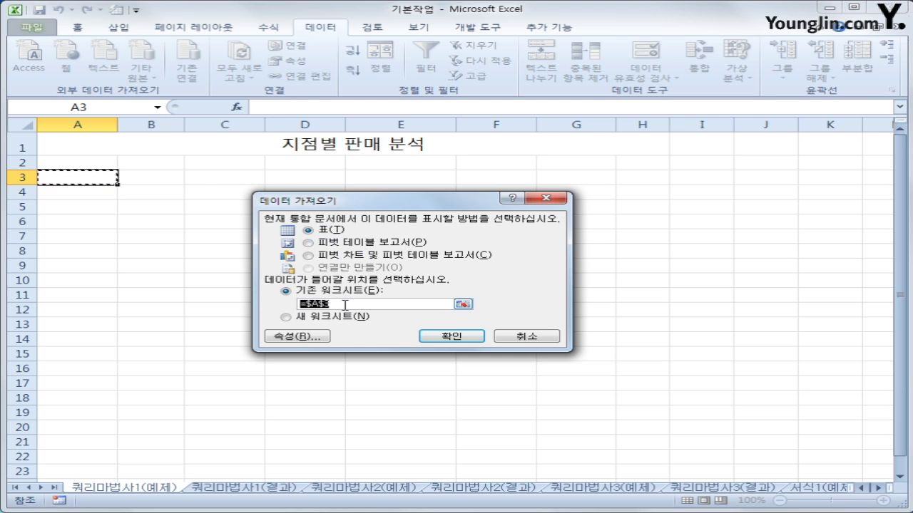
pyautogui.click(449, 337)
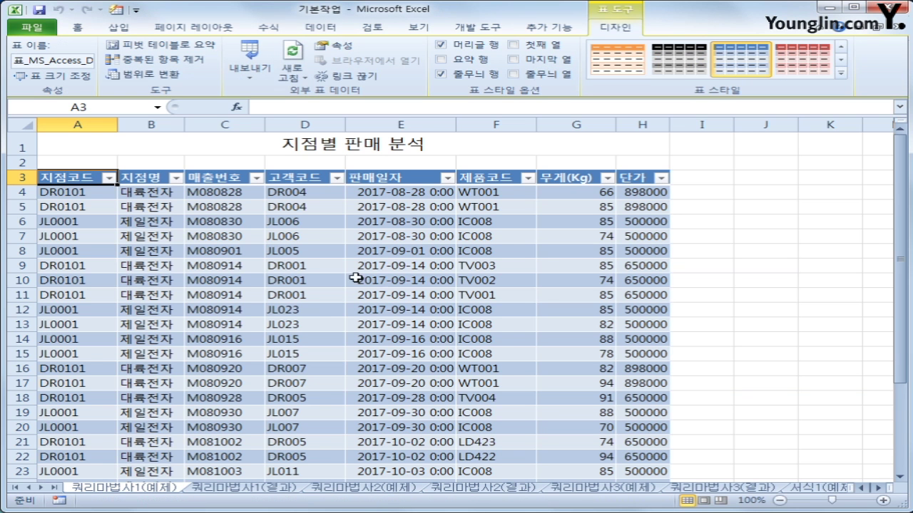
# - Examine the imported 고객코드, 판매일자 and 제품코드 values and compare the table with the sheet 쿼리마법사1(결과)
pyautogui.moveTo(292, 196); pyautogui.dragTo(295, 254)
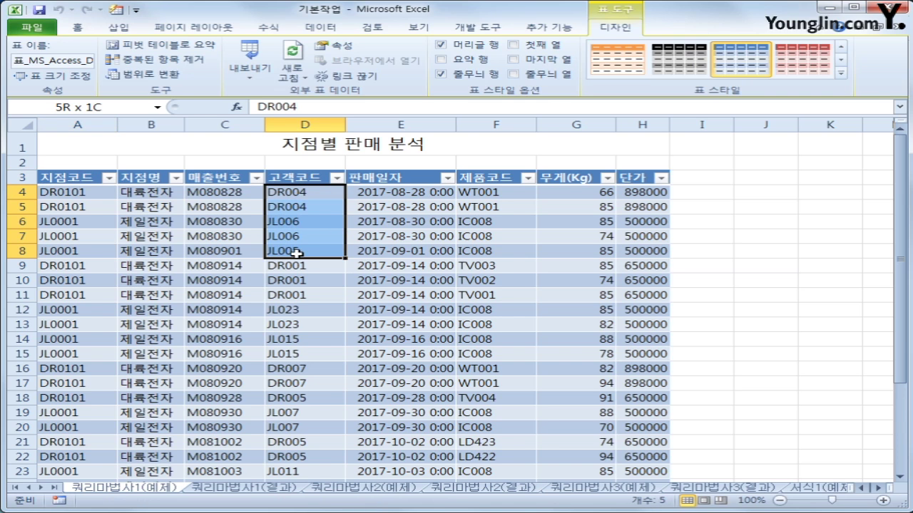
pyautogui.moveTo(378, 189); pyautogui.dragTo(389, 249)
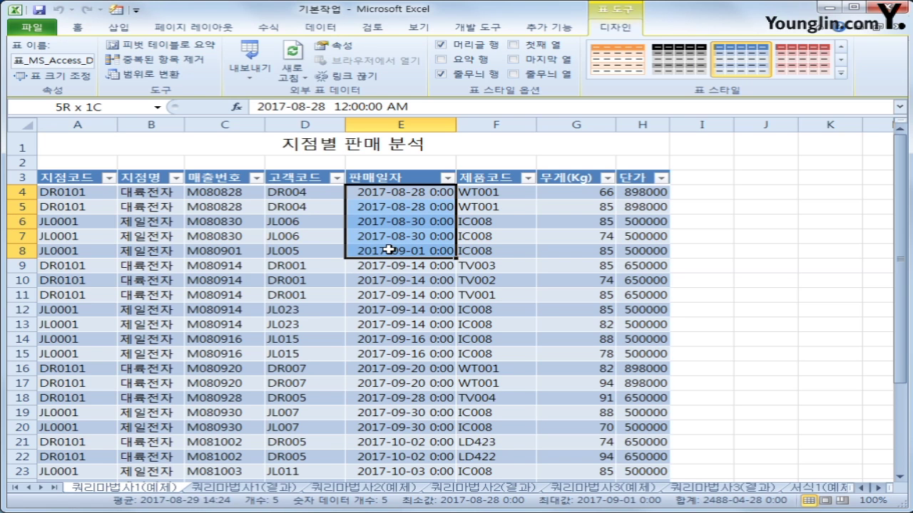
pyautogui.moveTo(502, 191); pyautogui.dragTo(506, 250)
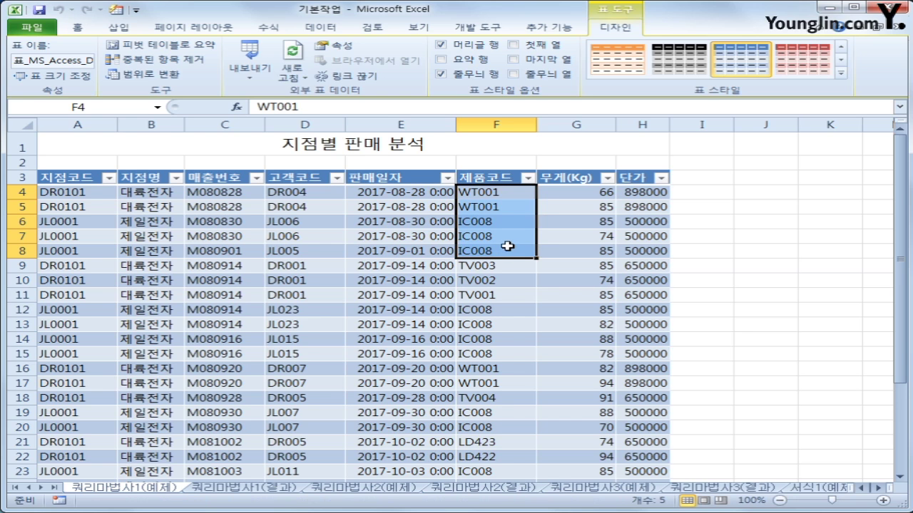
pyautogui.click(218, 488)
pyautogui.click(143, 489)
pyautogui.click(221, 490)
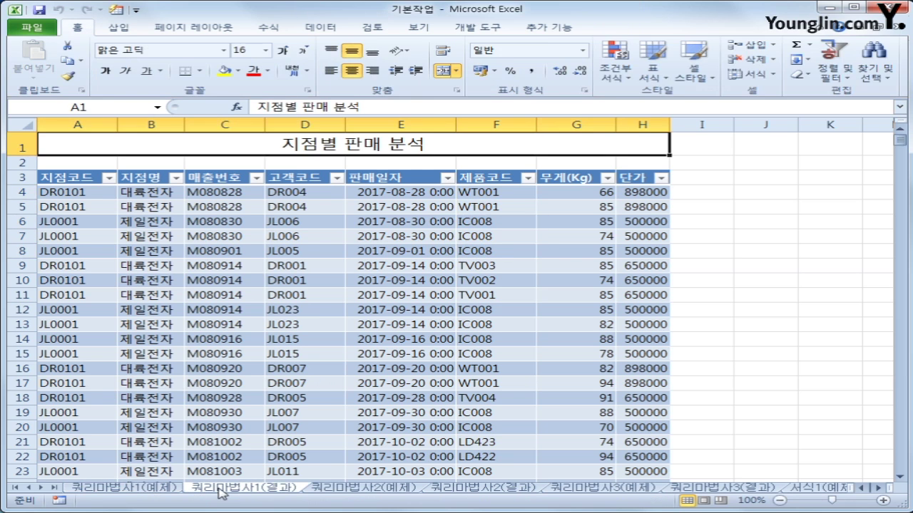
pyautogui.click(169, 492)
pyautogui.click(208, 494)
# - Start a Microsoft Query import at cell A3 of the sheet 쿼리마법사2(예제)
pyautogui.click(364, 490)
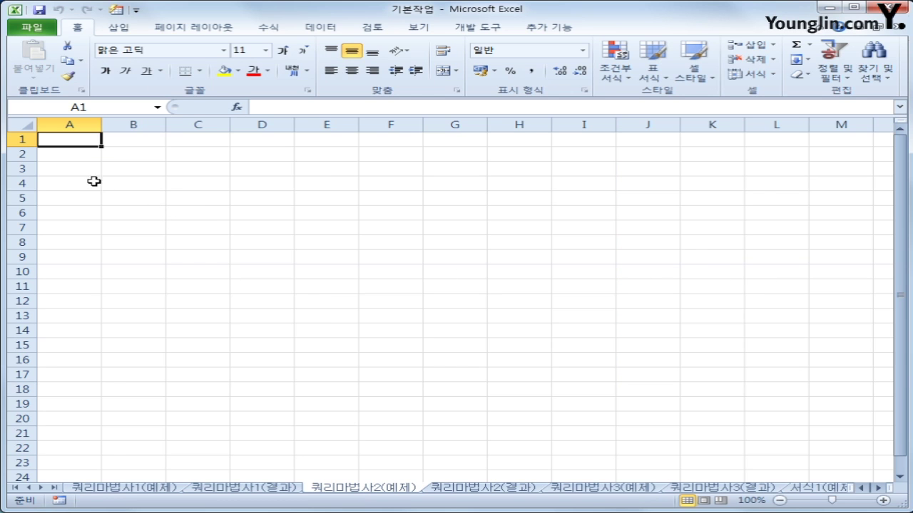
pyautogui.click(77, 169)
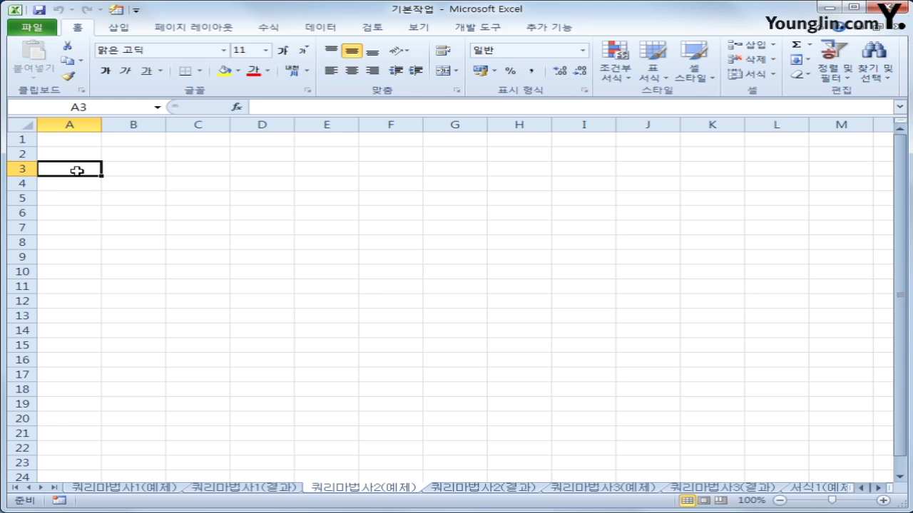
pyautogui.click(318, 28)
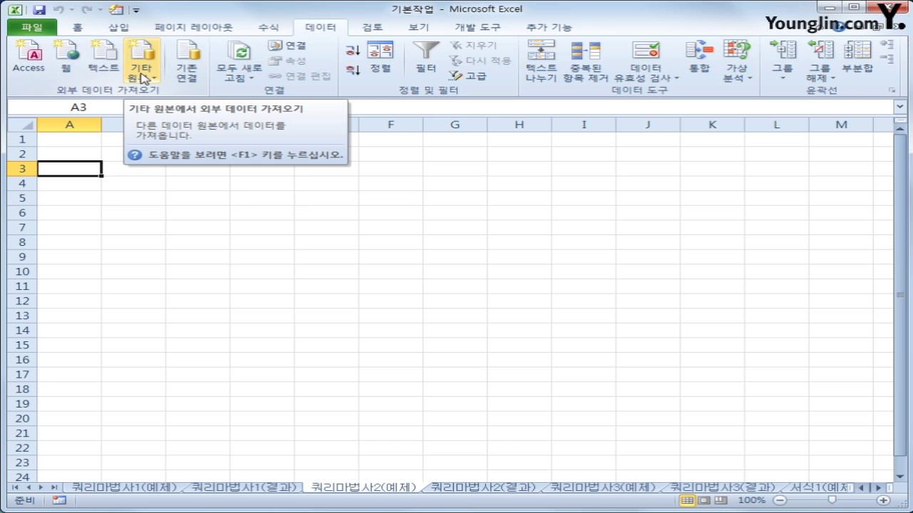
pyautogui.click(143, 79)
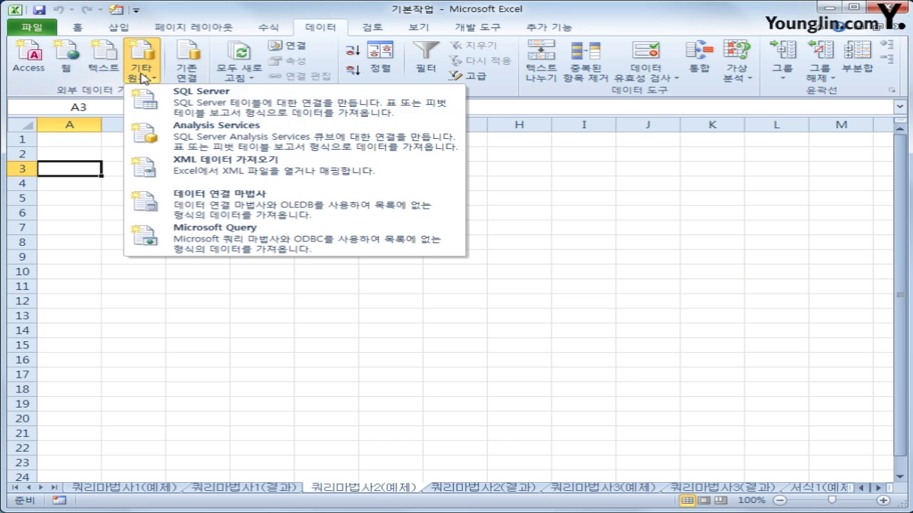
pyautogui.click(220, 235)
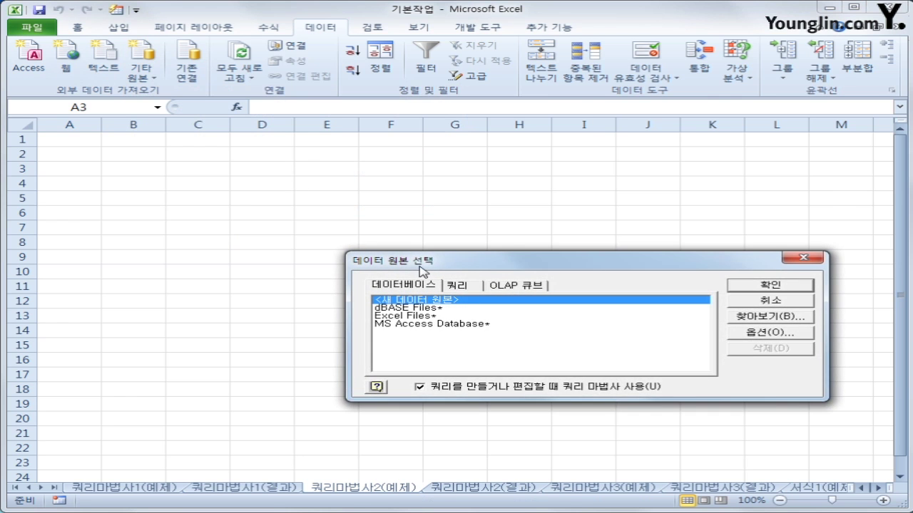
# - Choose MS Access Database* as the data source and connect to 핸드폰.accdb
pyautogui.moveTo(421, 269); pyautogui.dragTo(330, 217)
pyautogui.click(345, 274)
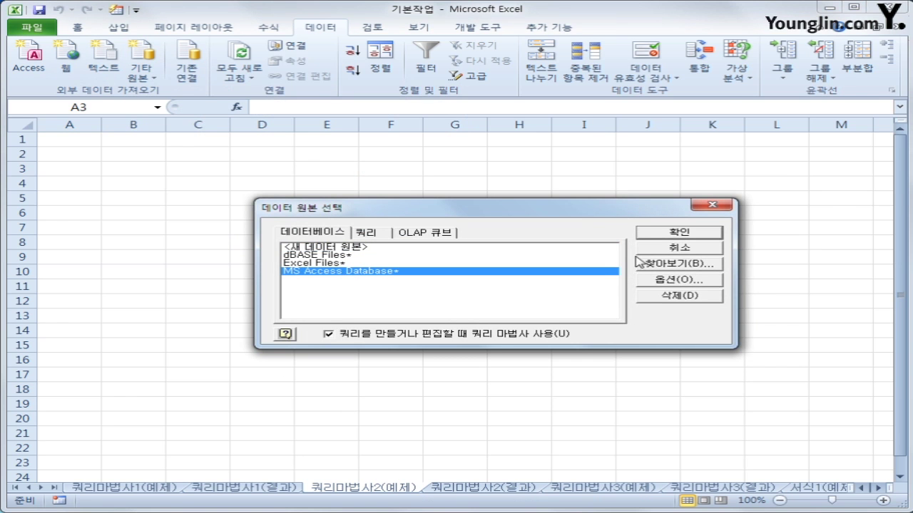
pyautogui.click(675, 234)
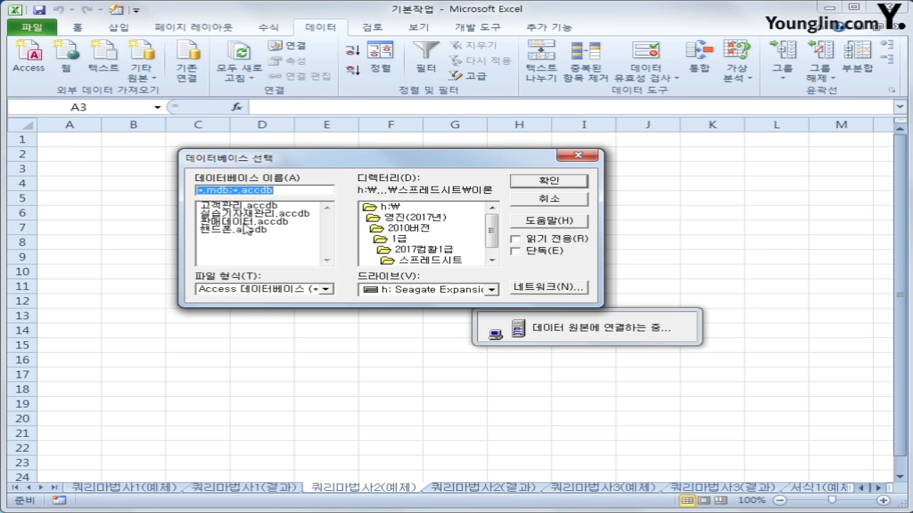
pyautogui.click(244, 231)
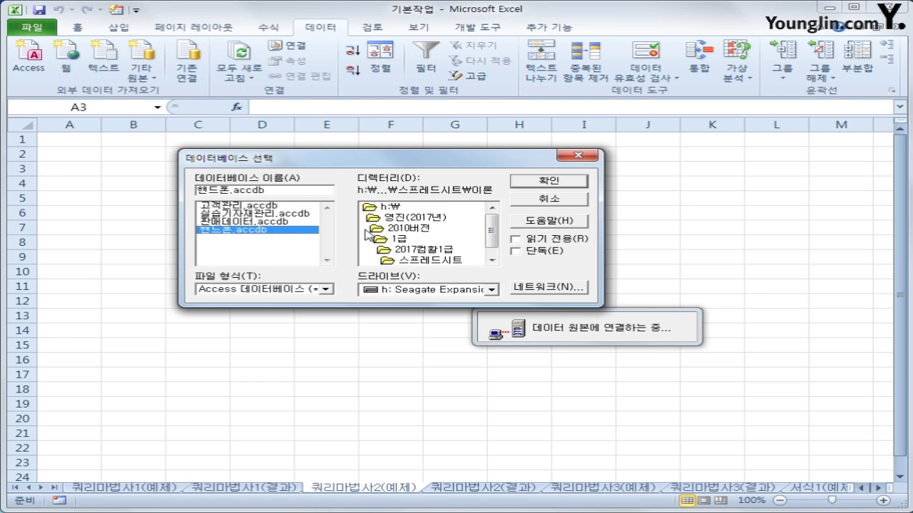
pyautogui.click(535, 180)
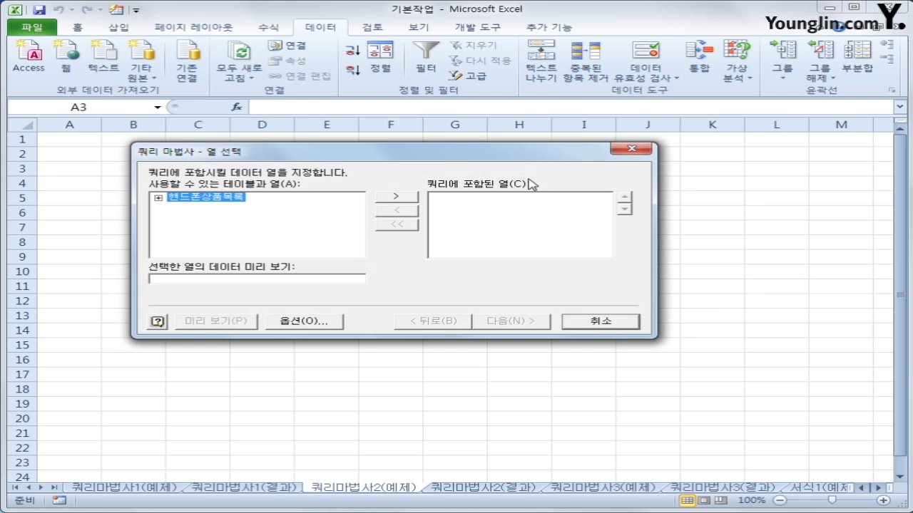
# - Include the 핸드폰상품목록 columns 상품코드, 판매조건, 통신사, 단말기가격, 기타비용 and 할인율 in the query
pyautogui.doubleClick(227, 203)
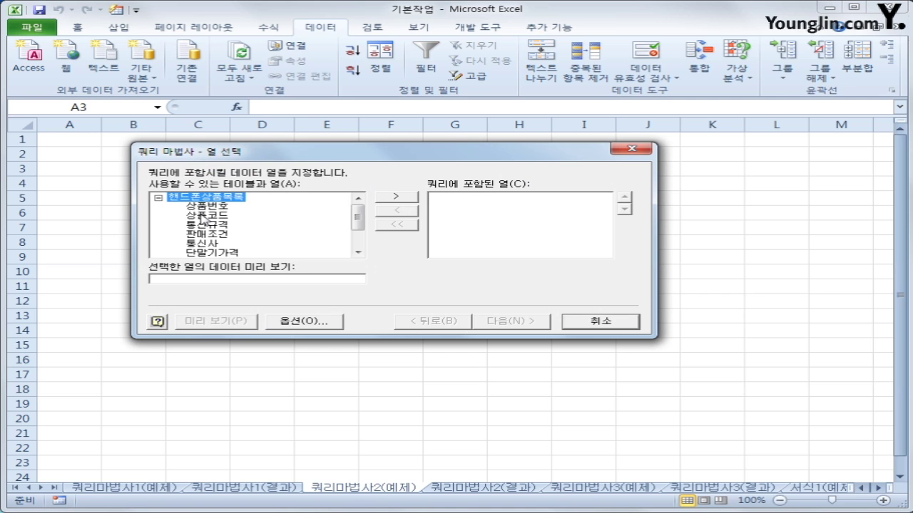
pyautogui.doubleClick(202, 215)
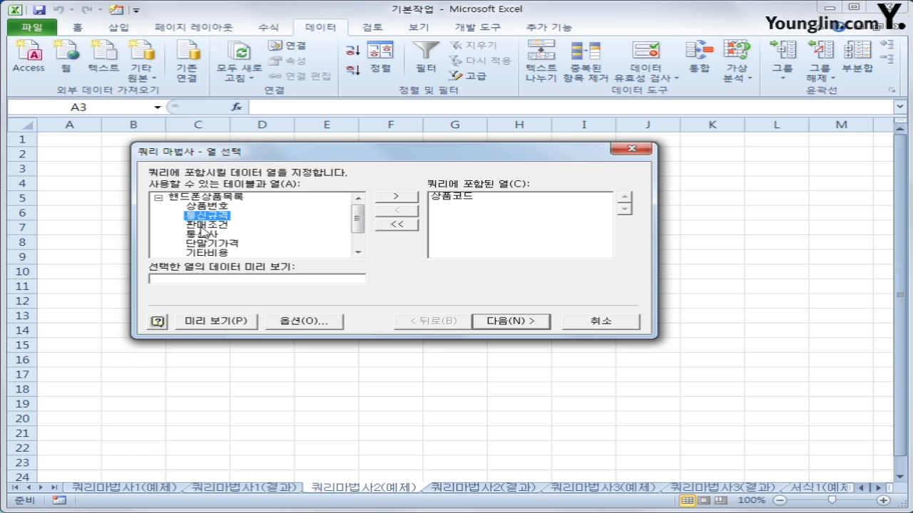
pyautogui.doubleClick(202, 227)
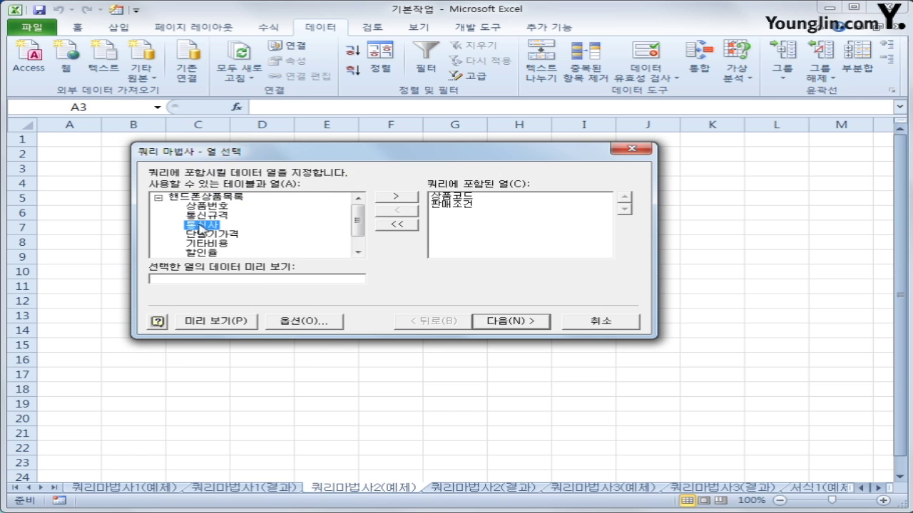
pyautogui.doubleClick(202, 227)
pyautogui.doubleClick(206, 227)
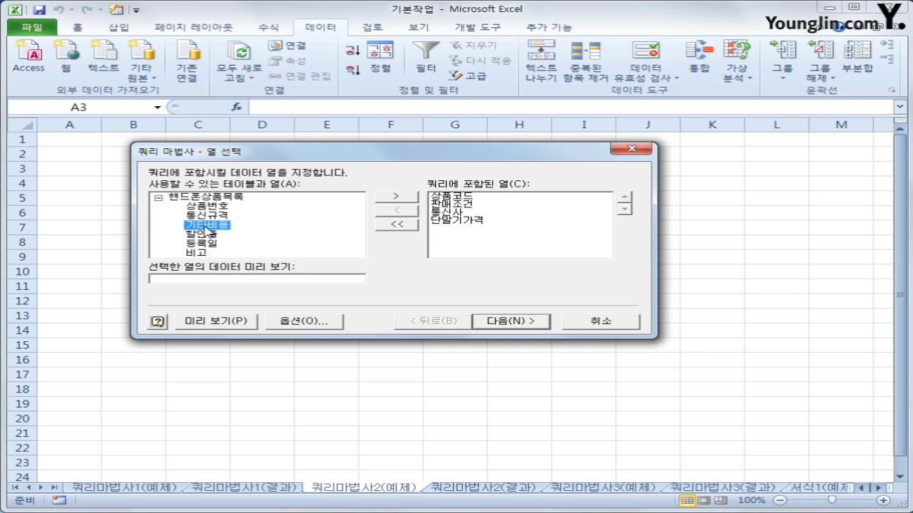
pyautogui.doubleClick(212, 228)
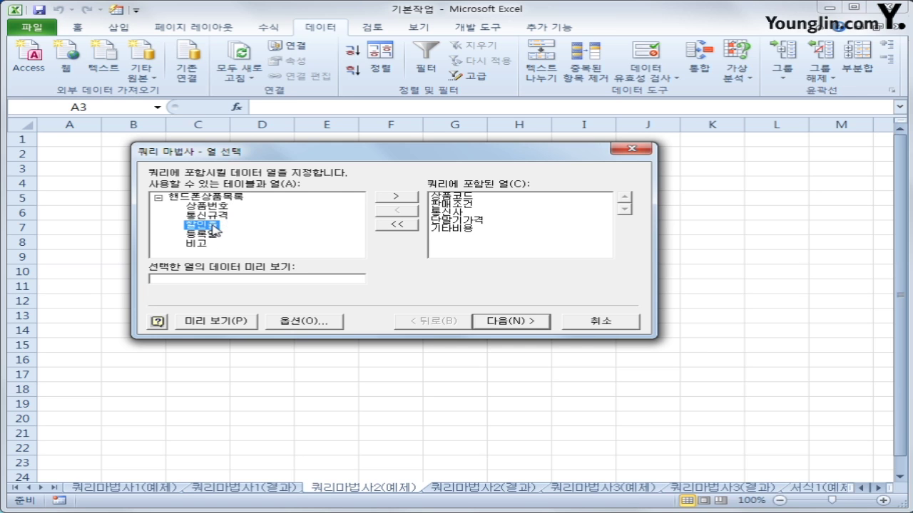
pyautogui.doubleClick(214, 226)
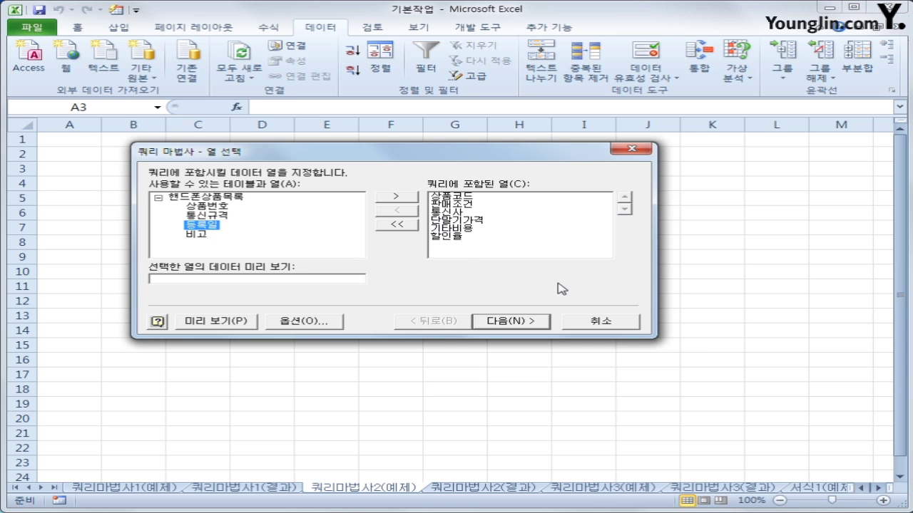
# - Try moving the included 할인율 column up and back down, and removing and re-adding it
pyautogui.click(459, 238)
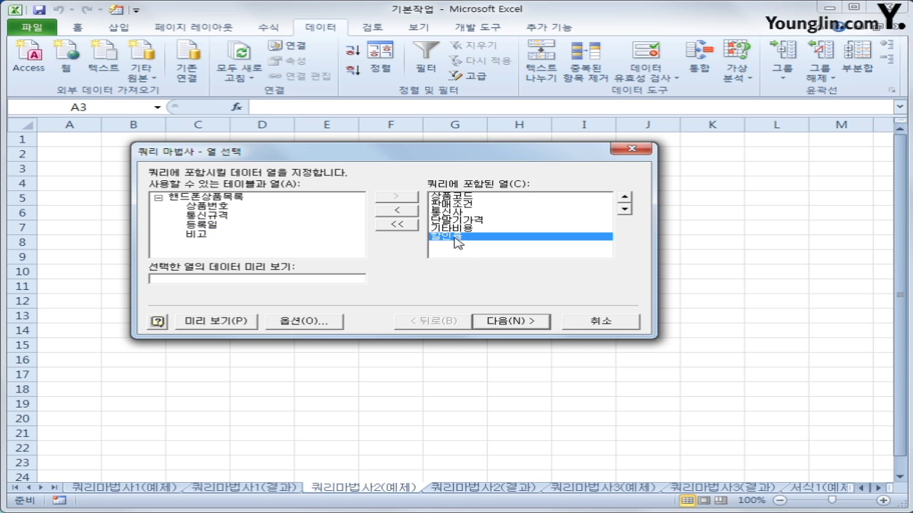
pyautogui.click(625, 199)
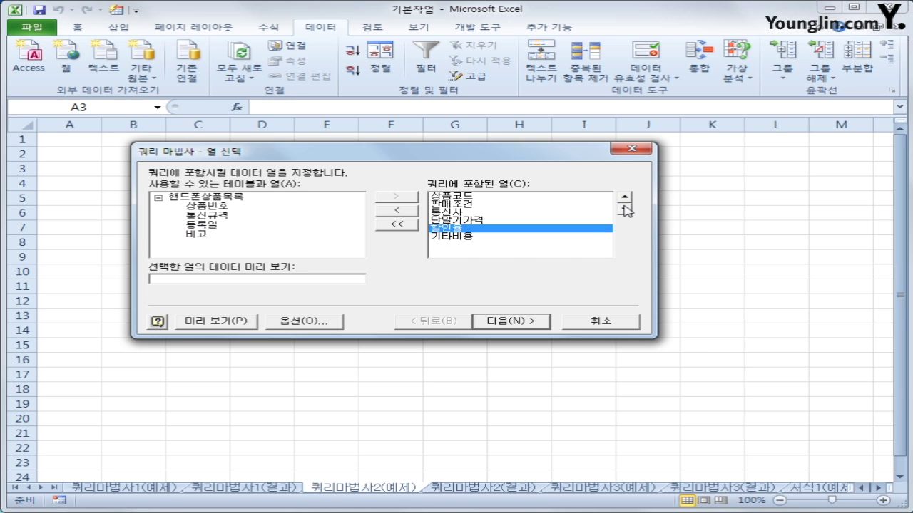
pyautogui.click(625, 209)
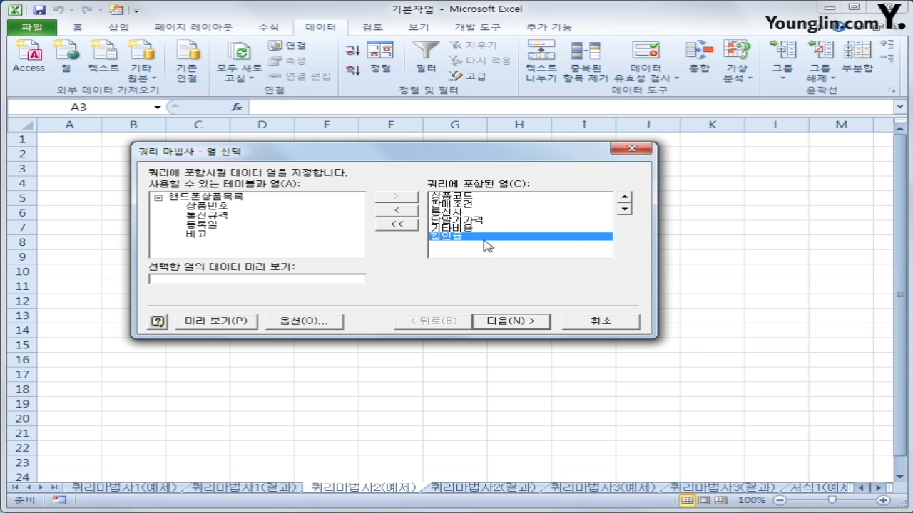
pyautogui.click(389, 211)
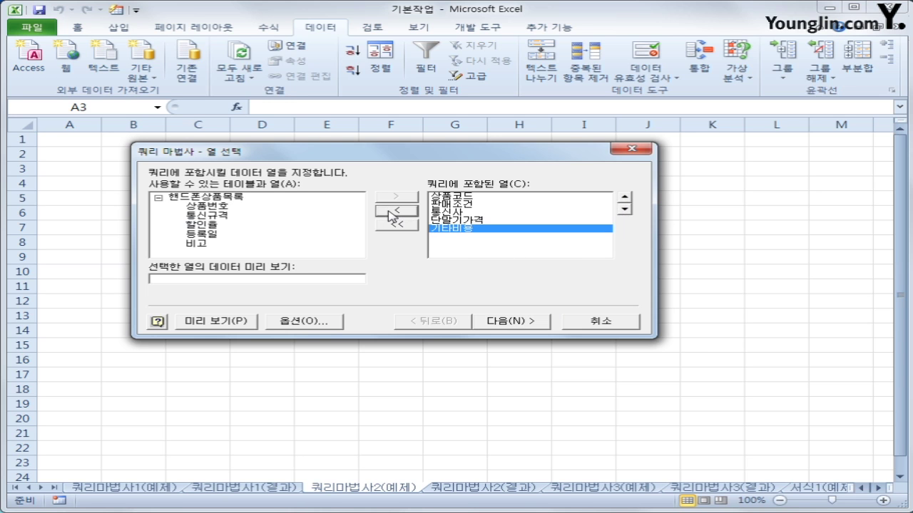
pyautogui.doubleClick(206, 226)
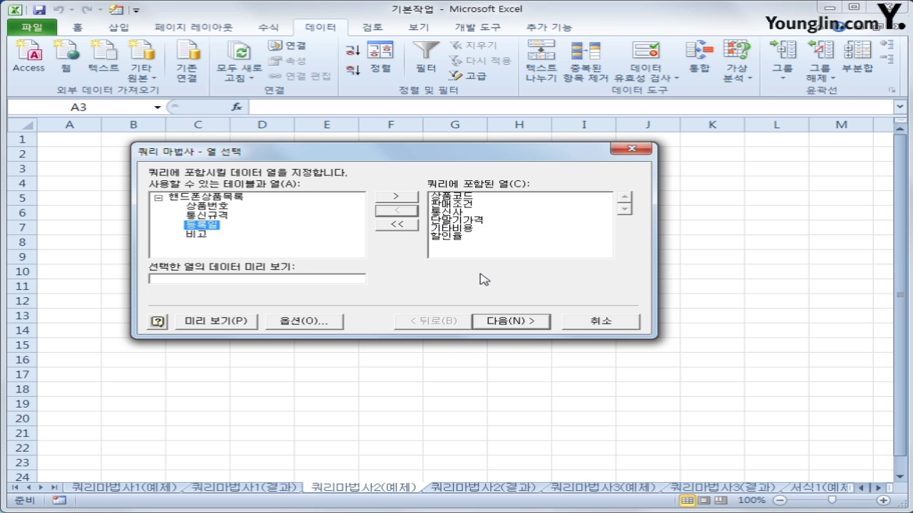
# - Filter the query to rows where 기타비용 is greater than (>) 0
pyautogui.click(525, 327)
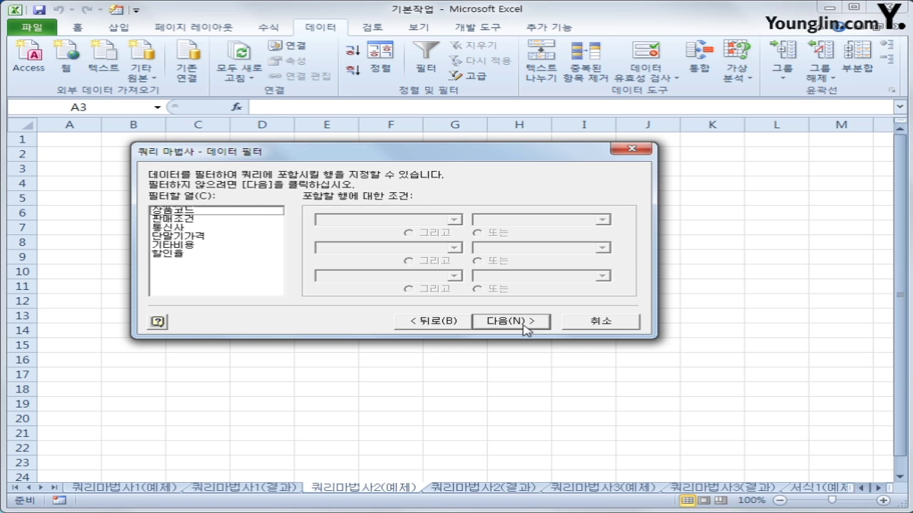
pyautogui.click(227, 245)
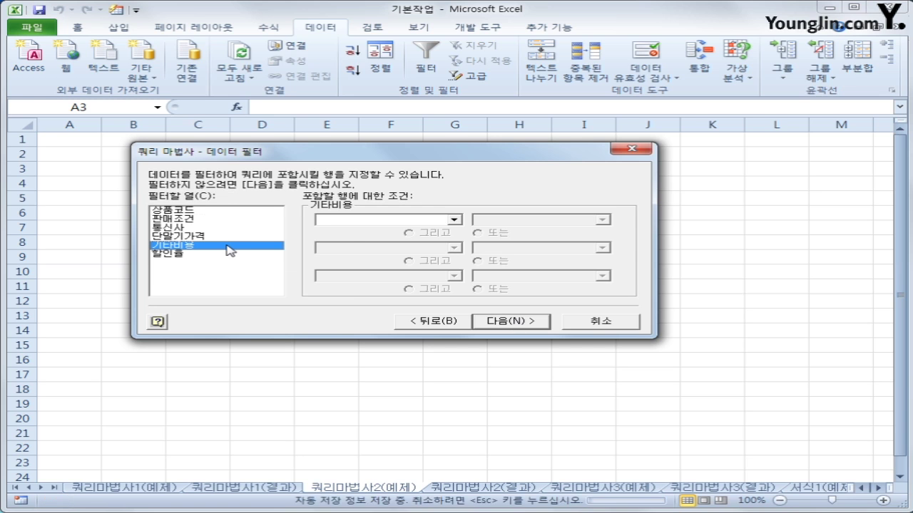
pyautogui.click(392, 220)
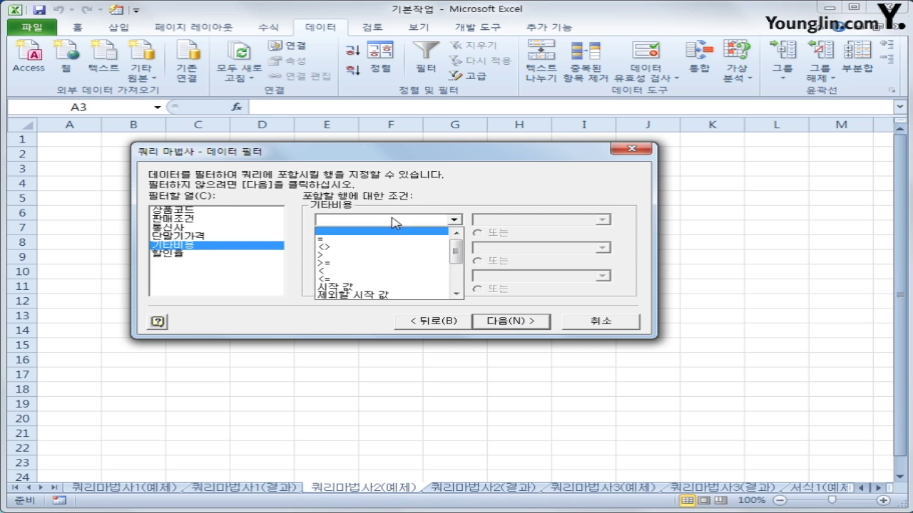
pyautogui.click(391, 254)
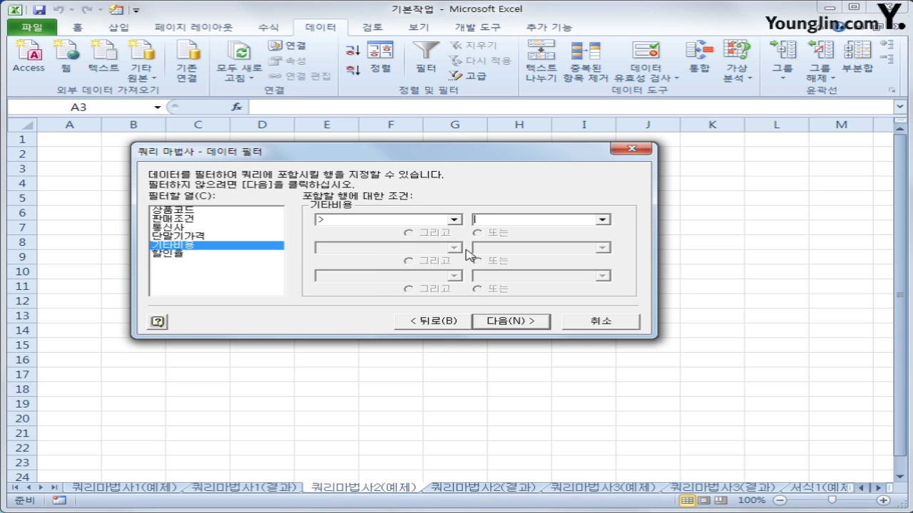
pyautogui.write('0')
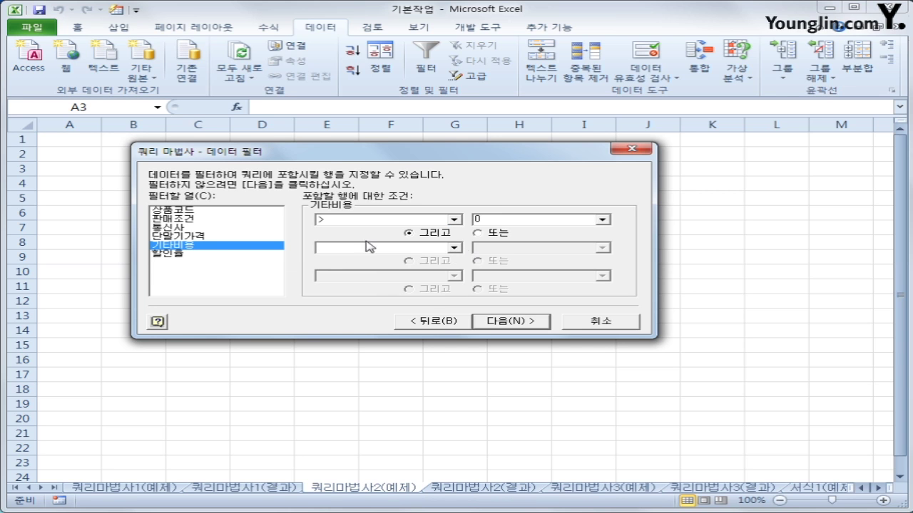
# - Add a filter on 통신사 with the condition 제외할 시작 값 and the value 마
pyautogui.click(197, 228)
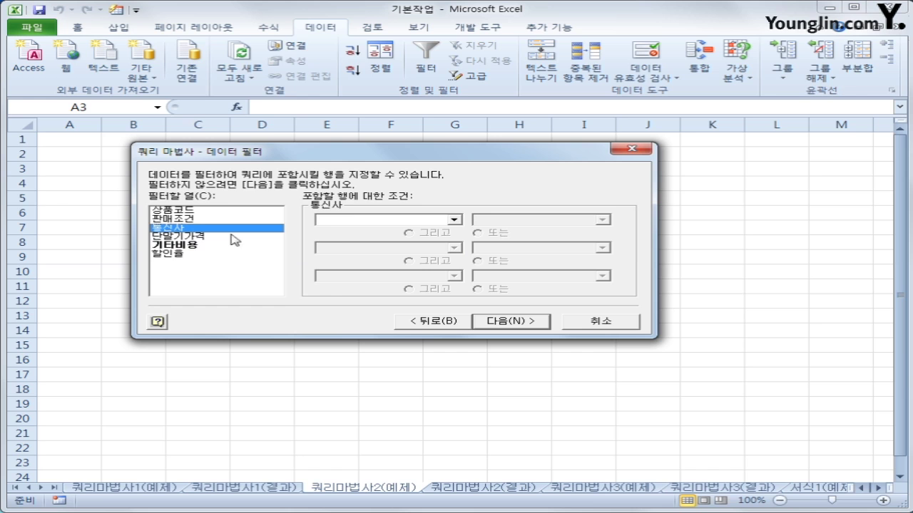
pyautogui.click(366, 220)
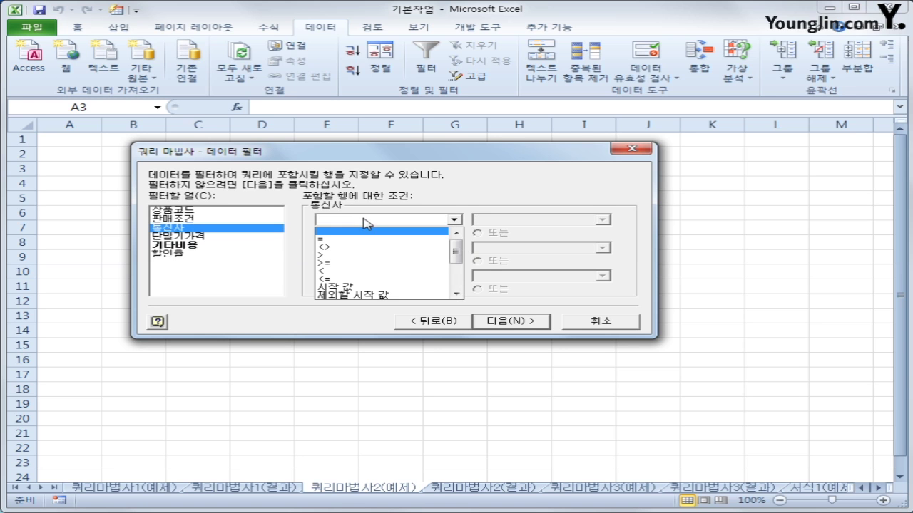
pyautogui.click(392, 295)
pyautogui.click(546, 221)
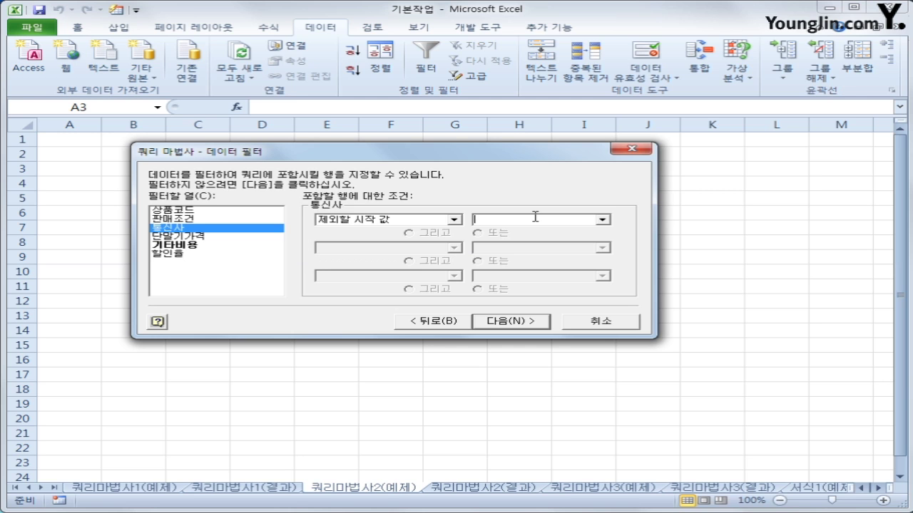
pyautogui.write('a')
pyautogui.press('BackSpace')
pyautogui.write('ㅁ')
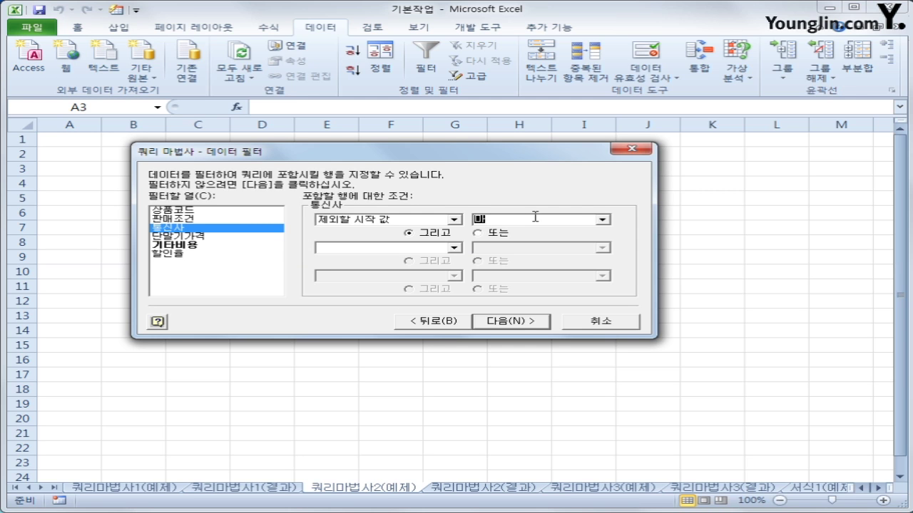
pyautogui.click(525, 325)
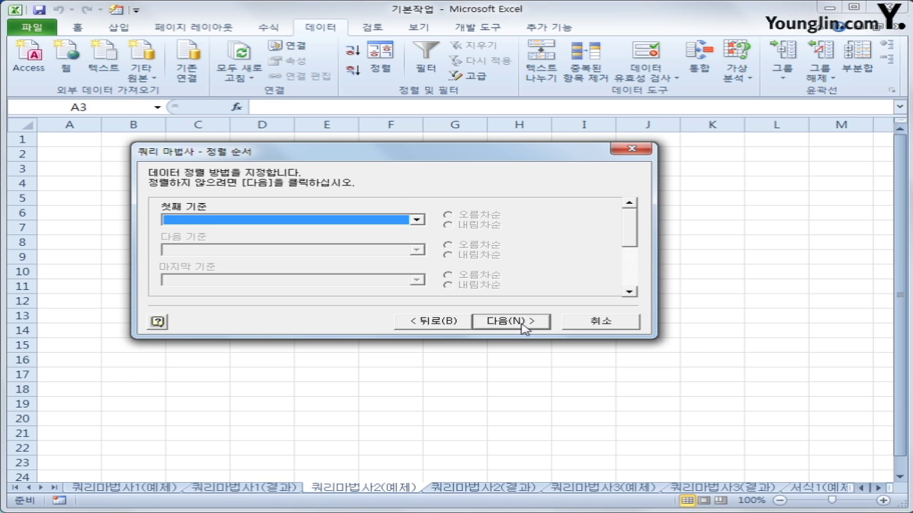
# - Sort the query by 단말기가격 in descending order (내림차순), then by 할인율 in descending order
pyautogui.click(396, 221)
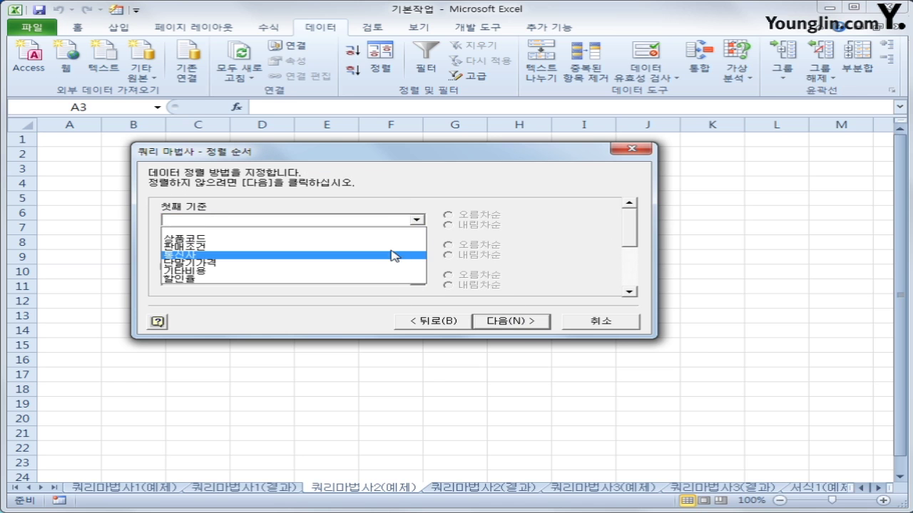
pyautogui.click(387, 264)
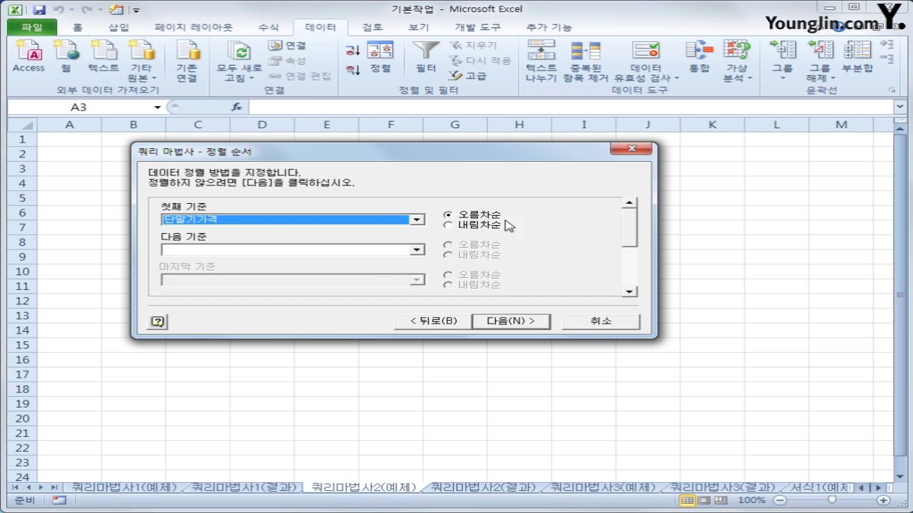
pyautogui.click(489, 229)
pyautogui.click(404, 249)
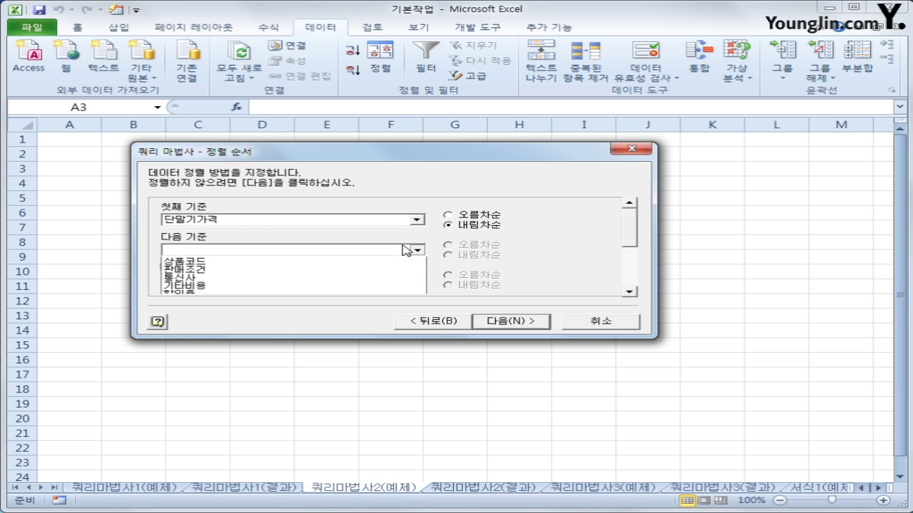
pyautogui.click(373, 302)
pyautogui.click(449, 258)
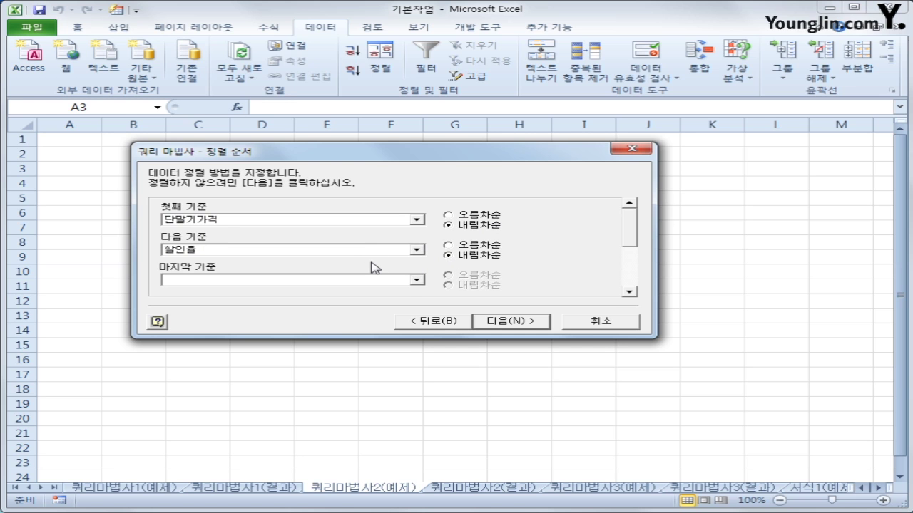
# - Finish the query by returning the data to Excel as a table at A3 of the existing worksheet
pyautogui.click(487, 324)
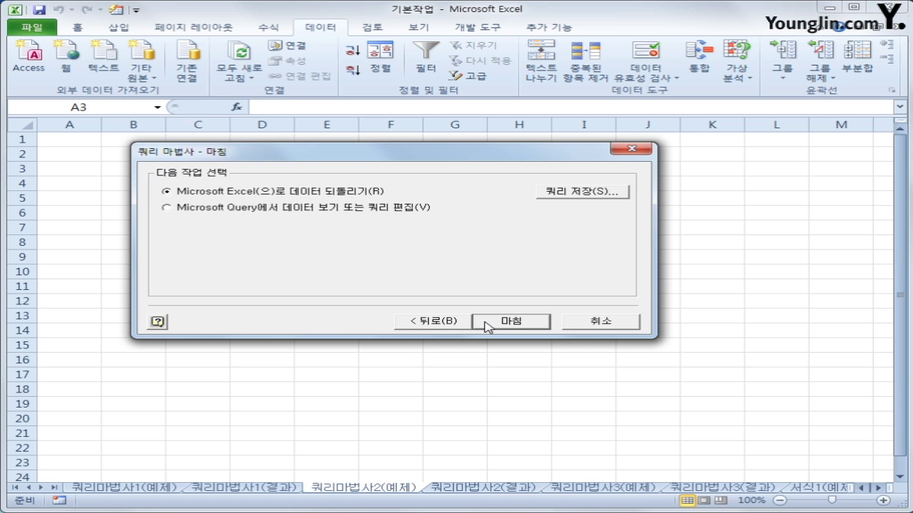
pyautogui.click(487, 324)
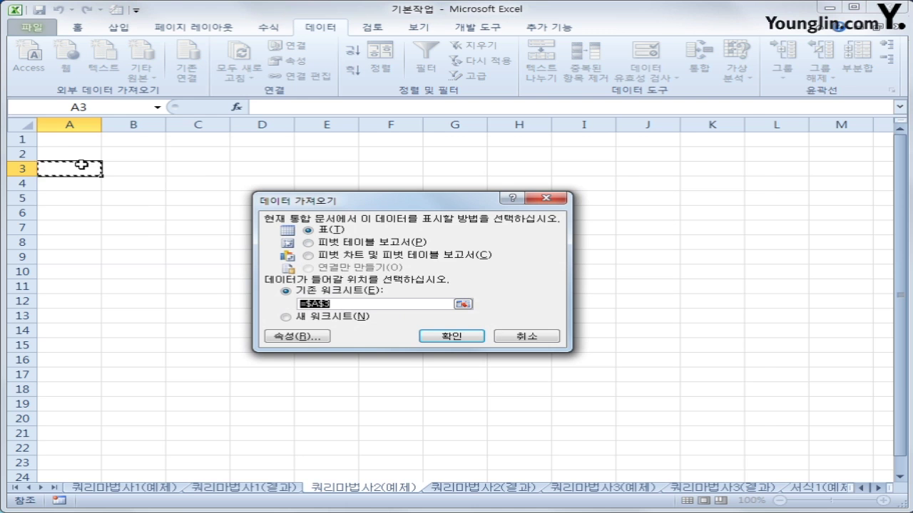
pyautogui.click(448, 336)
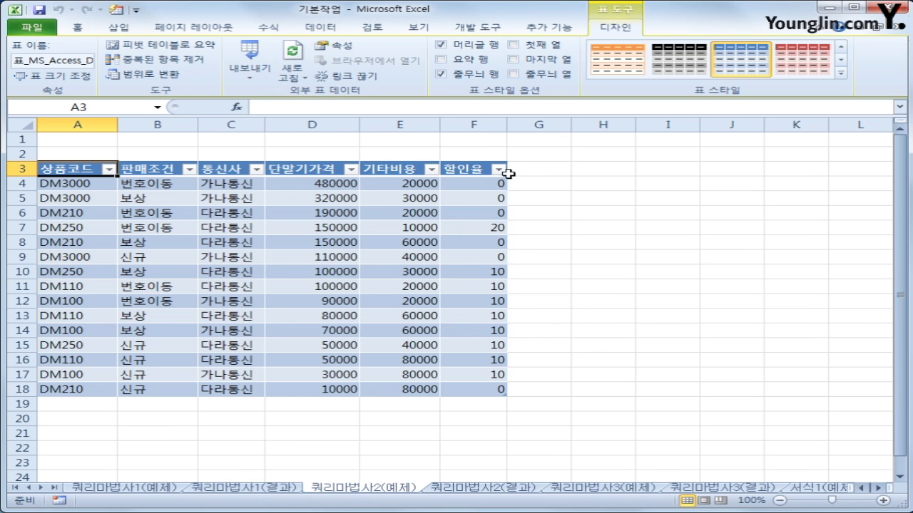
# - Check the imported 기타비용 and 통신사 values in rows 4 to 18 against the filter conditions
pyautogui.moveTo(412, 185); pyautogui.dragTo(395, 390)
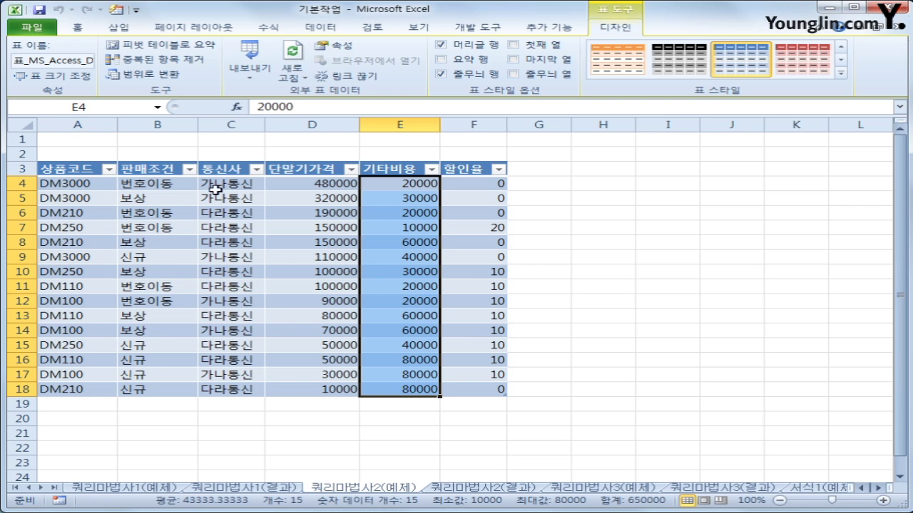
pyautogui.moveTo(213, 186); pyautogui.dragTo(235, 389)
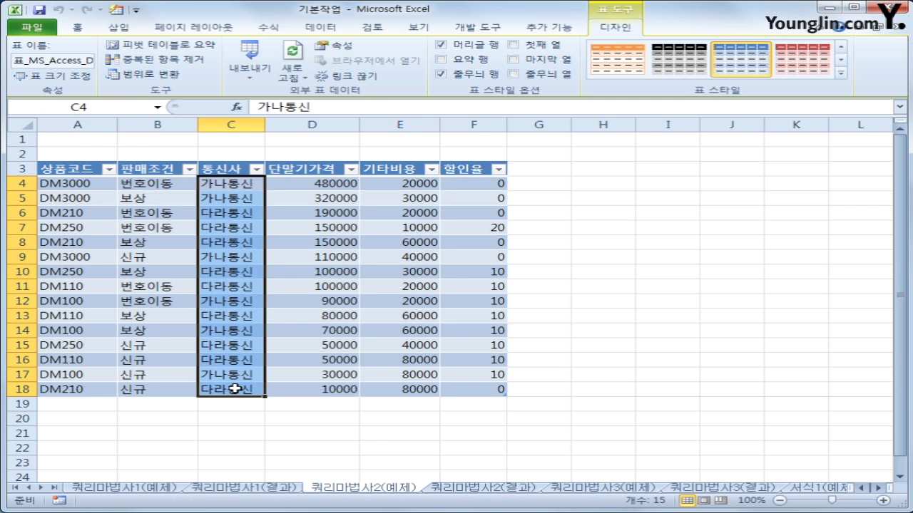
pyautogui.click(234, 389)
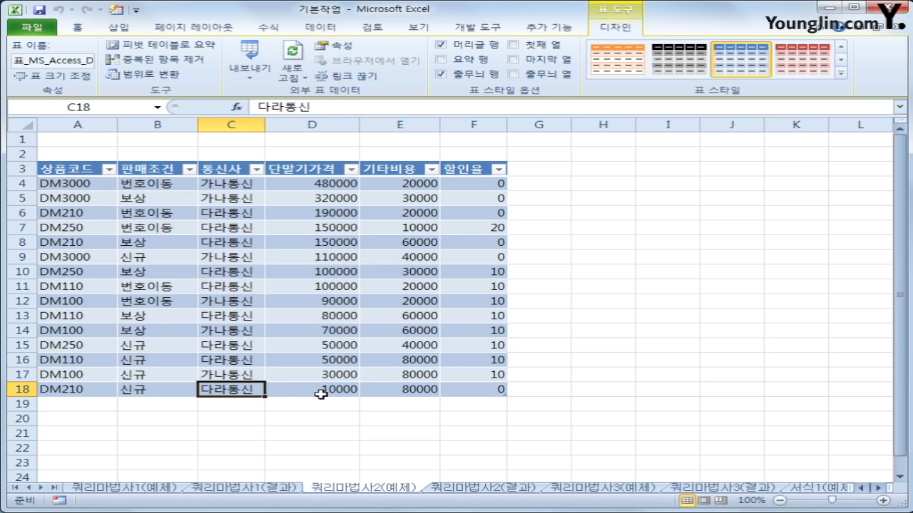
# - Compare the imported table on 쿼리마법사2(예제) with the one on the sheet 쿼리마법사2(결과)
pyautogui.click(472, 489)
pyautogui.click(385, 489)
pyautogui.click(473, 490)
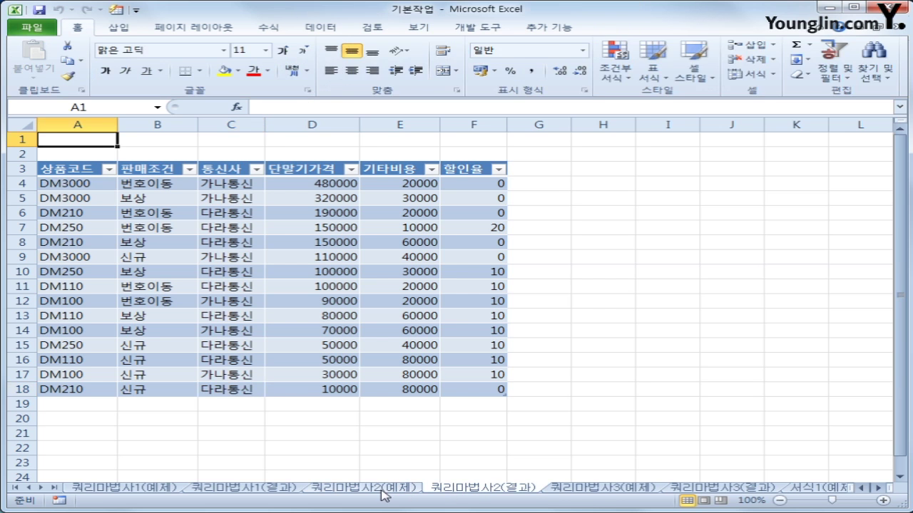
pyautogui.click(385, 490)
pyautogui.click(452, 489)
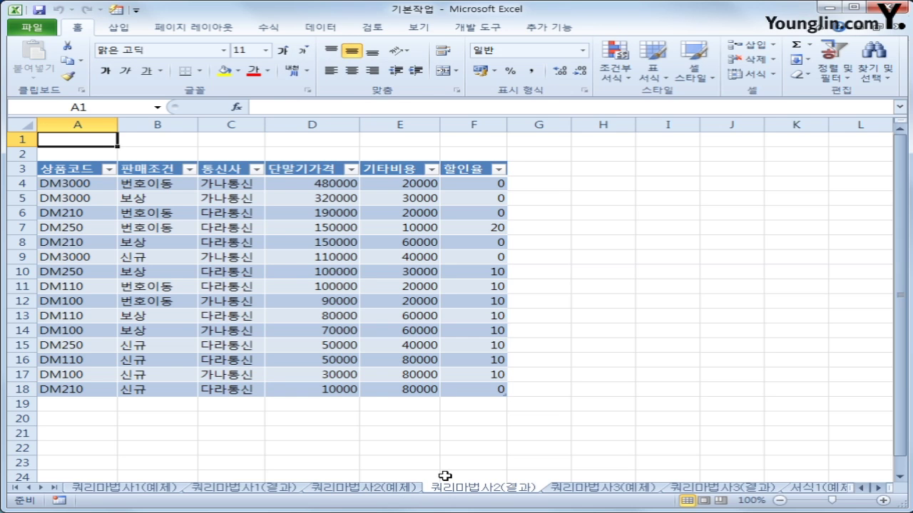
# - Start a Microsoft Query import at cell A1 of the sheet 쿼리마법사3(예제)
pyautogui.click(571, 489)
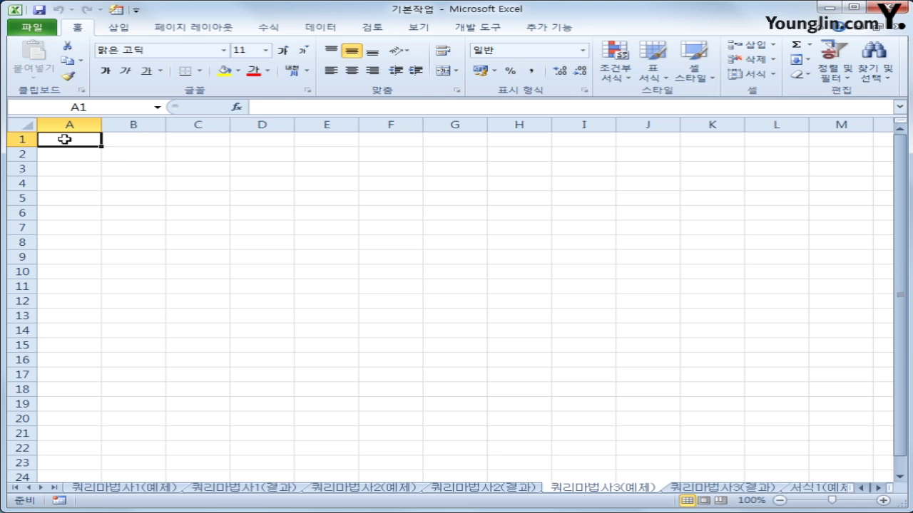
pyautogui.click(325, 27)
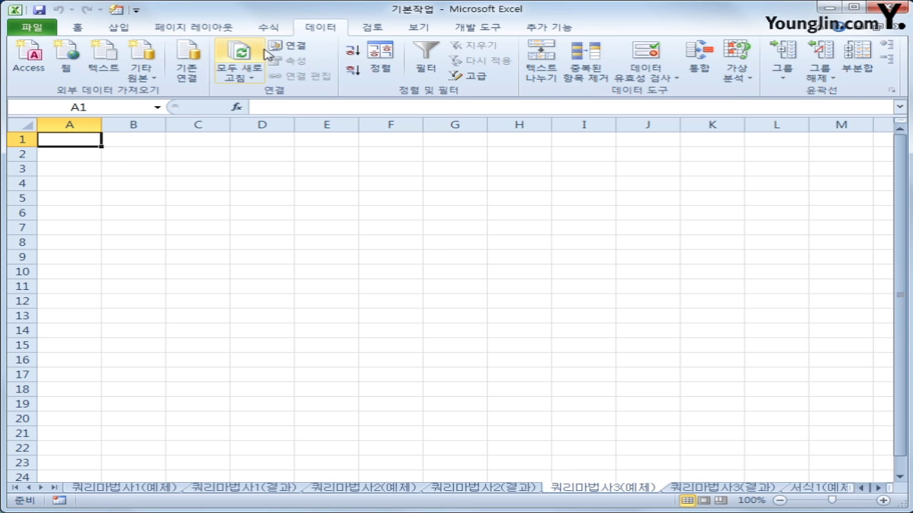
pyautogui.click(146, 79)
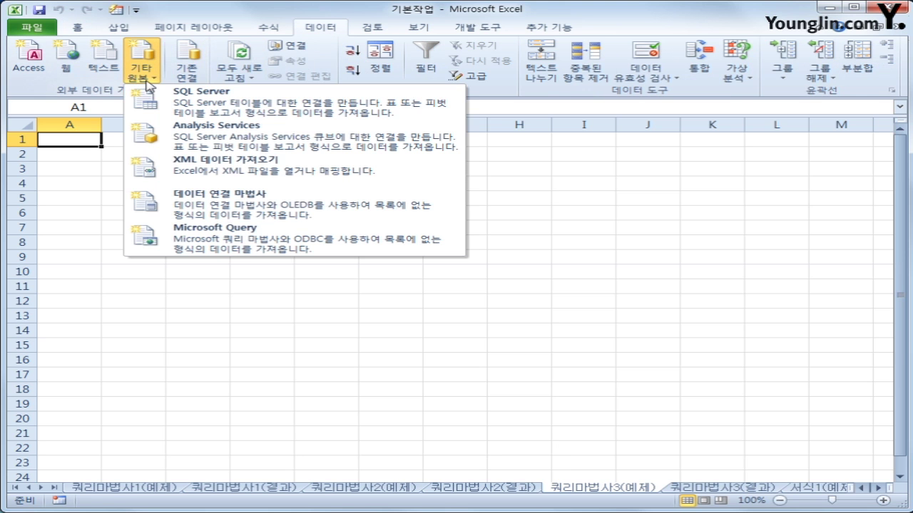
pyautogui.click(236, 241)
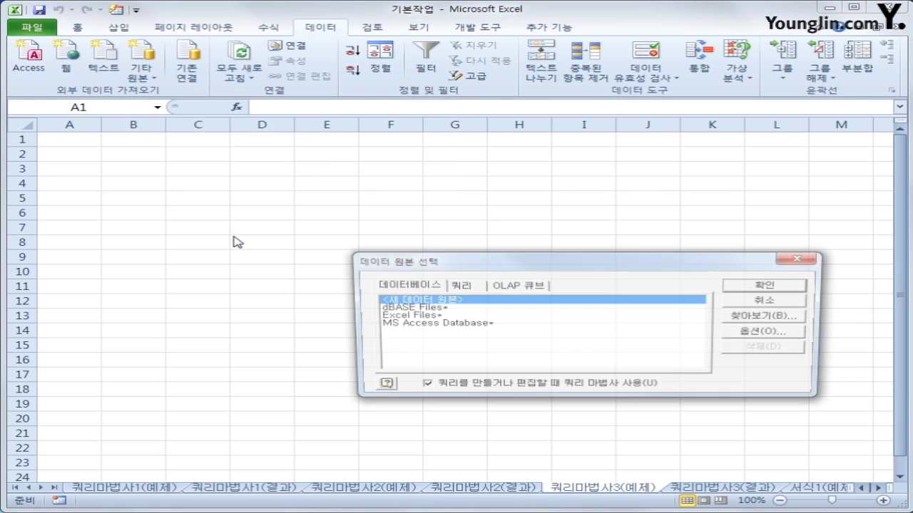
# - Choose MS Access Database* as the data source and connect to 실습기자재관리.accdb
pyautogui.click(429, 325)
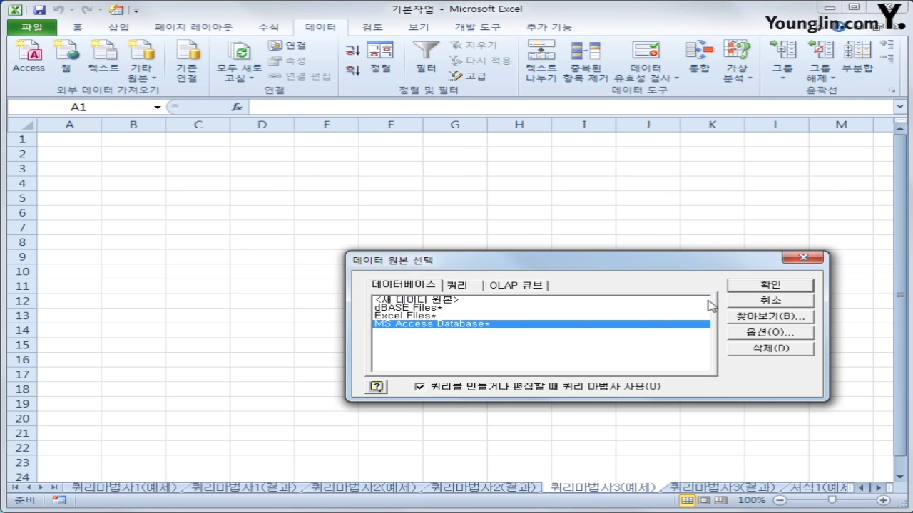
pyautogui.click(740, 287)
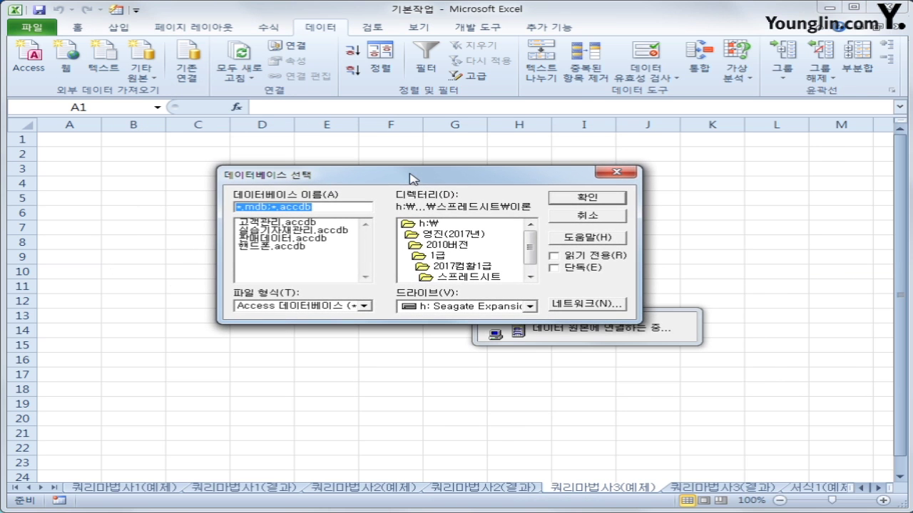
pyautogui.click(314, 231)
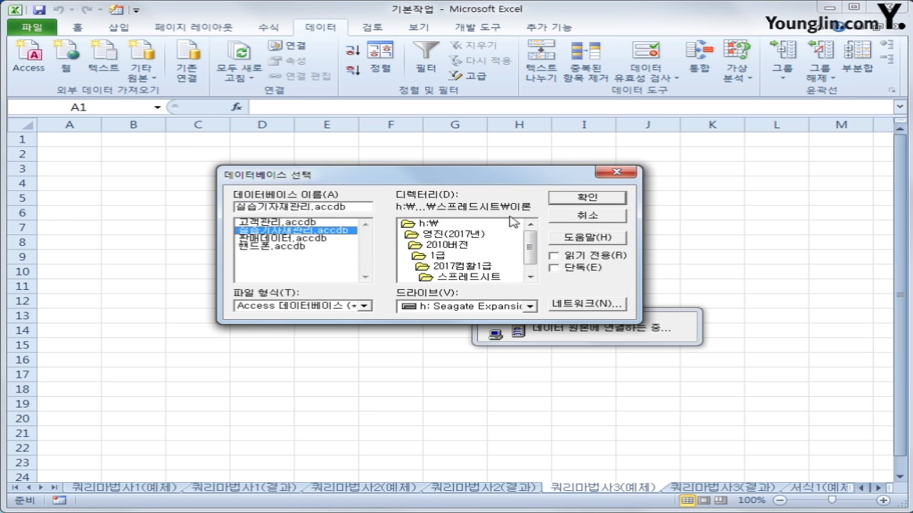
pyautogui.click(565, 203)
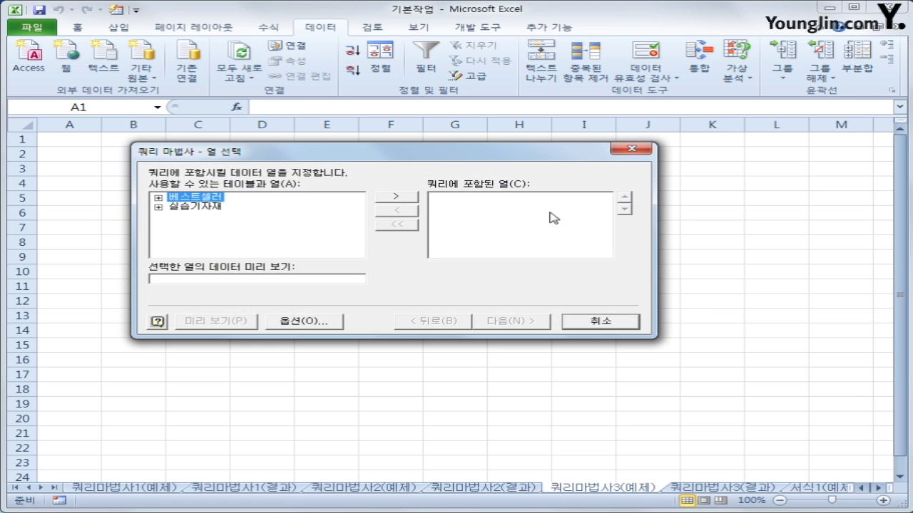
# - Add the columns 기자재명, 규격, 수량, 구입단가, 총금액 and 구입일자 from the 실습기자재 table to the query
pyautogui.click(189, 208)
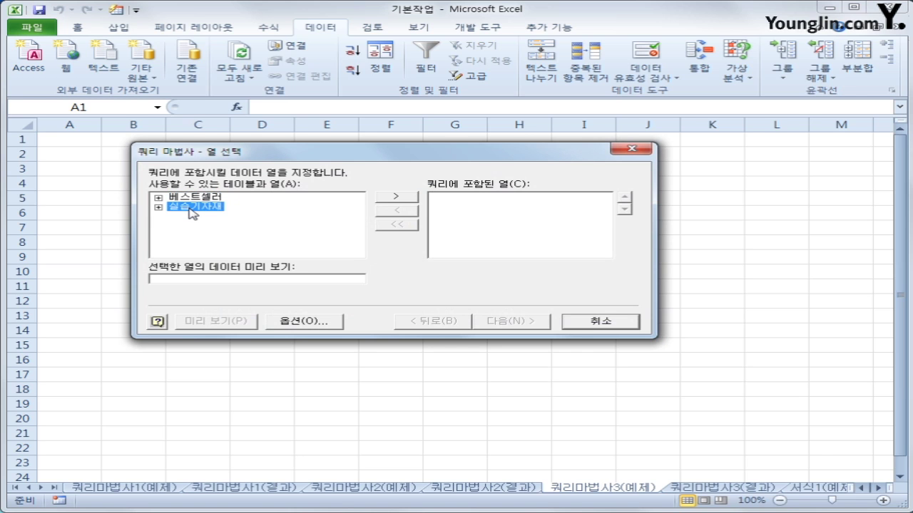
pyautogui.doubleClick(191, 209)
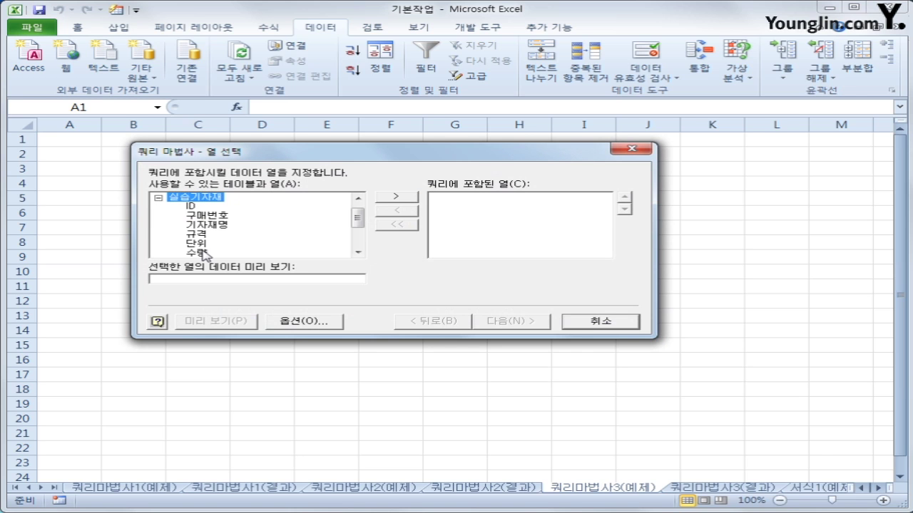
pyautogui.doubleClick(202, 225)
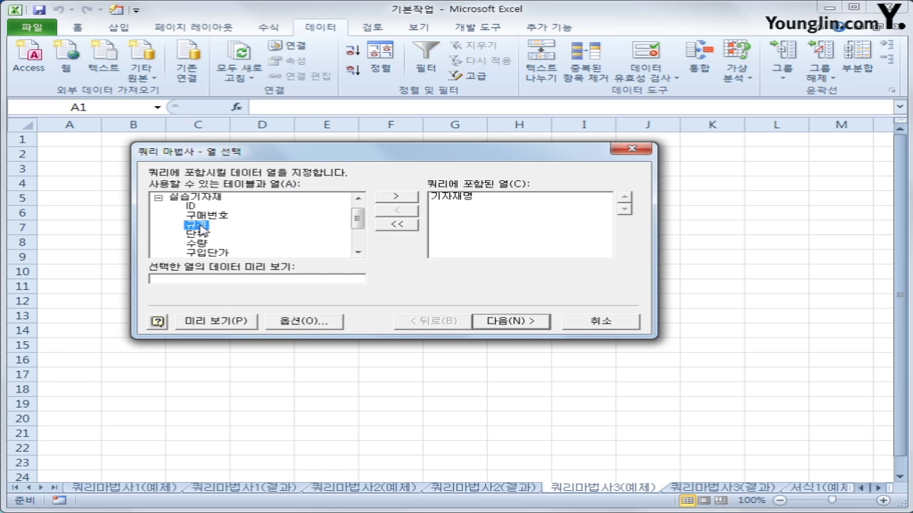
pyautogui.doubleClick(201, 227)
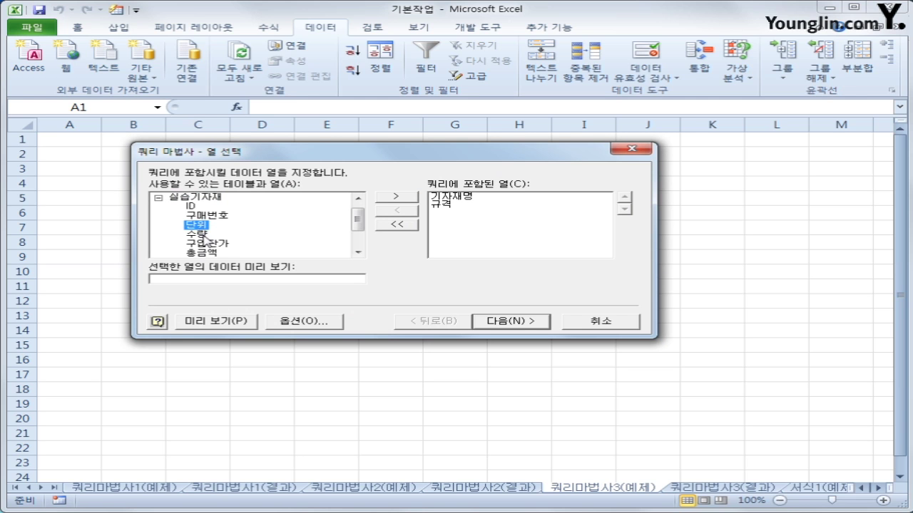
pyautogui.doubleClick(202, 235)
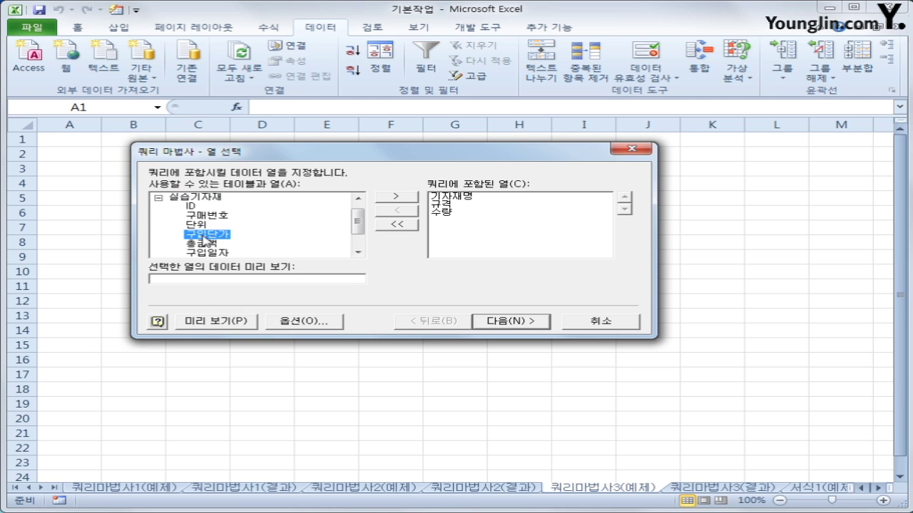
pyautogui.doubleClick(204, 235)
pyautogui.doubleClick(205, 235)
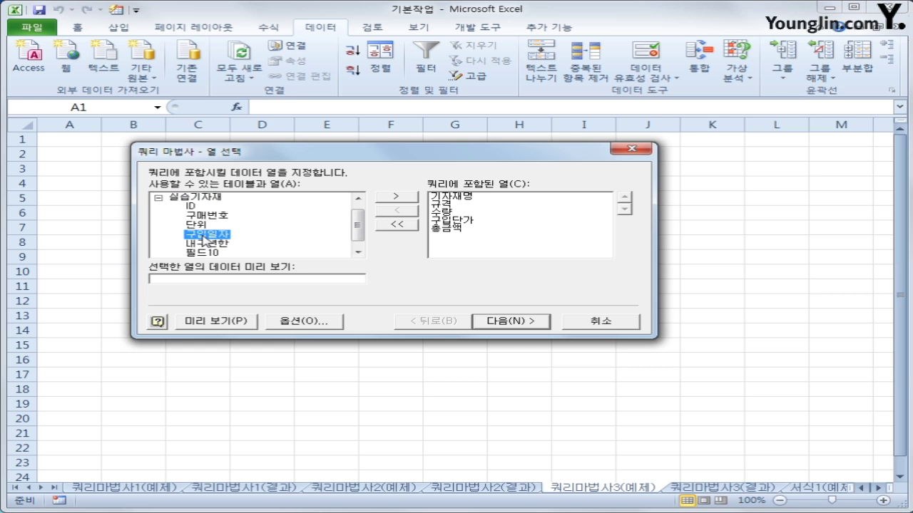
pyautogui.doubleClick(205, 236)
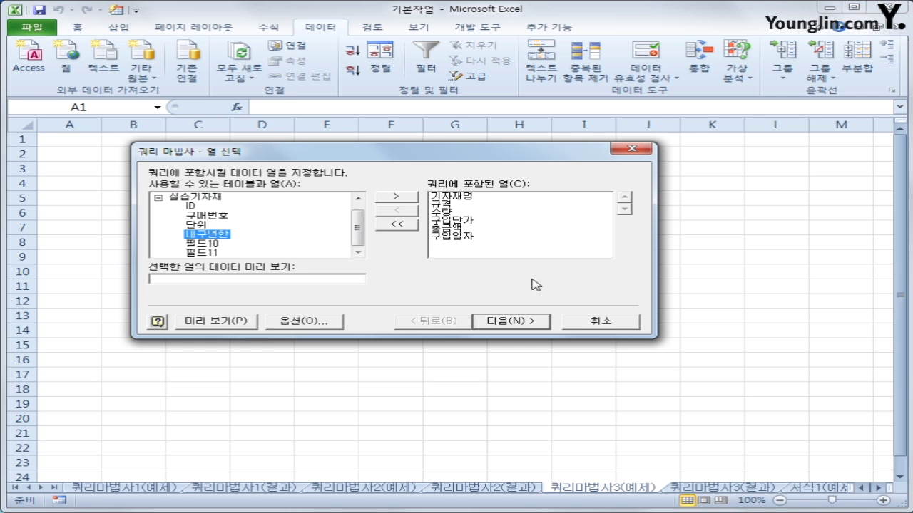
pyautogui.click(507, 323)
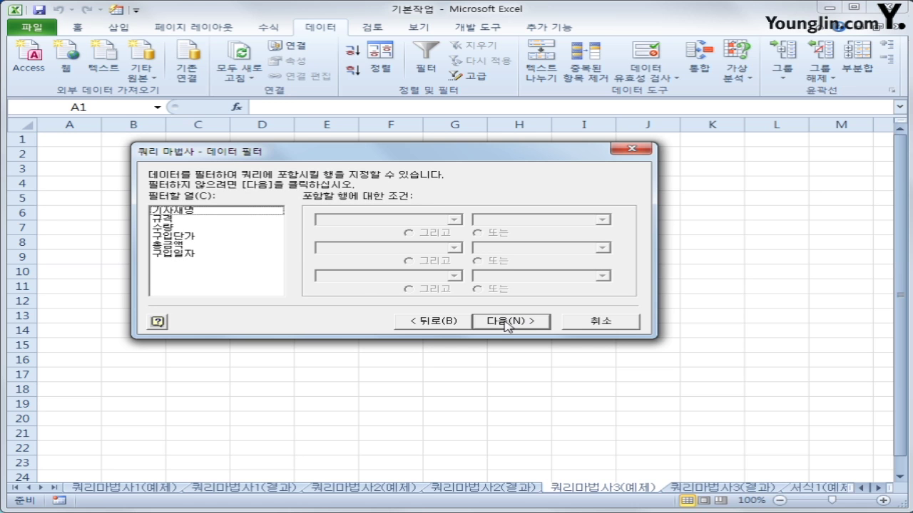
# - Filter the query rows to a 구입일자 greater than or equal to 2006-1-1
pyautogui.click(202, 260)
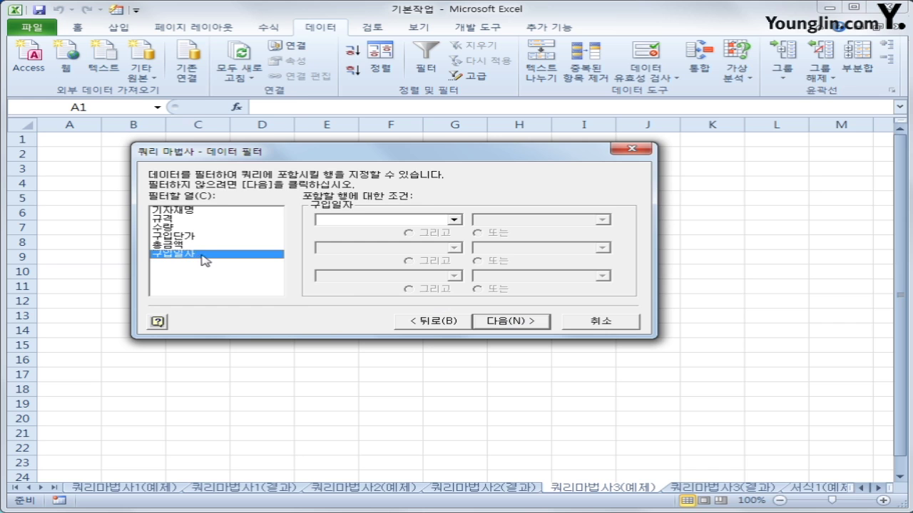
pyautogui.click(432, 219)
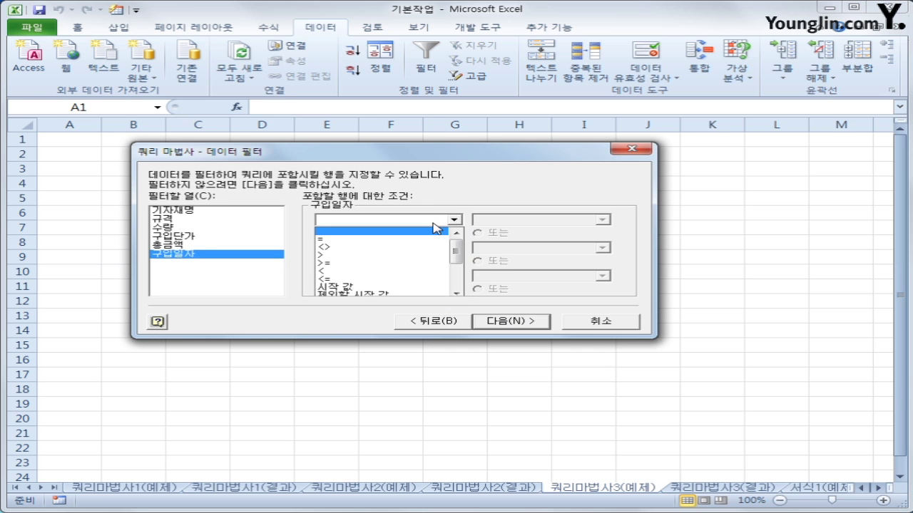
pyautogui.click(420, 264)
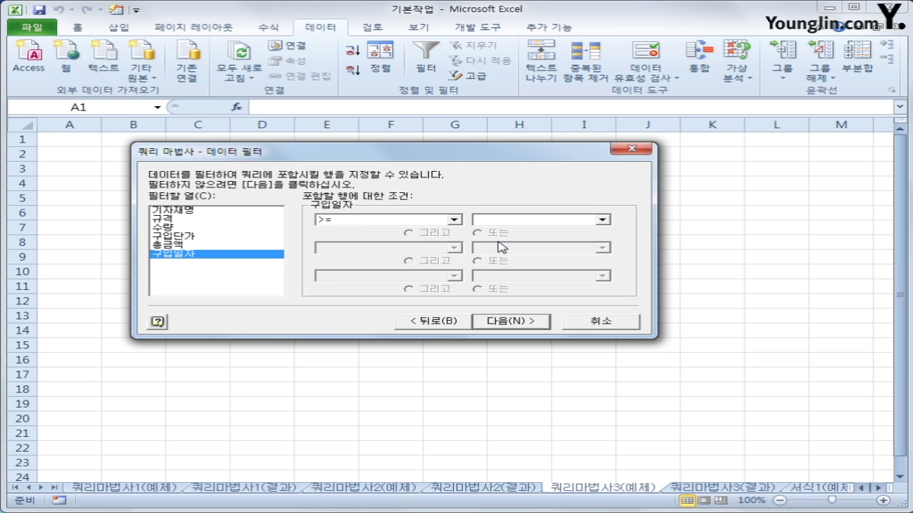
pyautogui.click(534, 219)
pyautogui.write('2006-1-1')
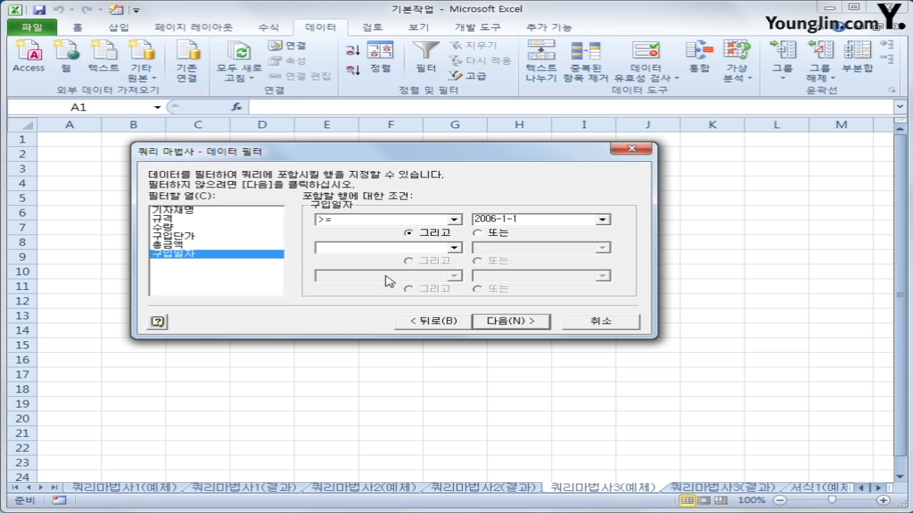
# - Filter 수량 to values greater than or equal to 1 and less than or equal to 10
pyautogui.click(205, 228)
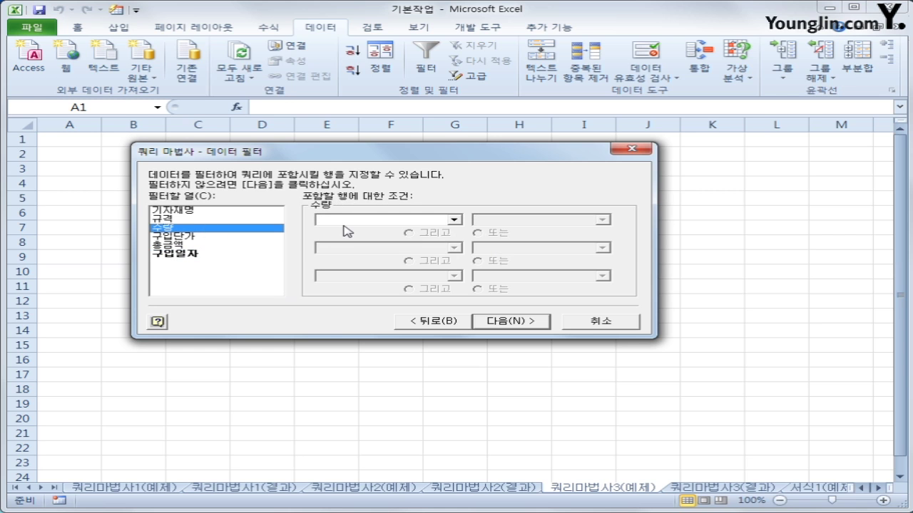
pyautogui.click(346, 220)
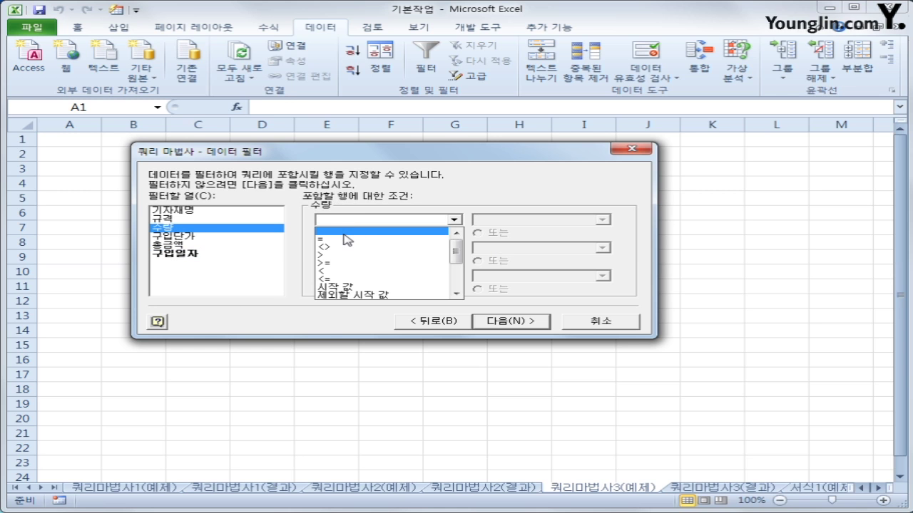
pyautogui.click(342, 262)
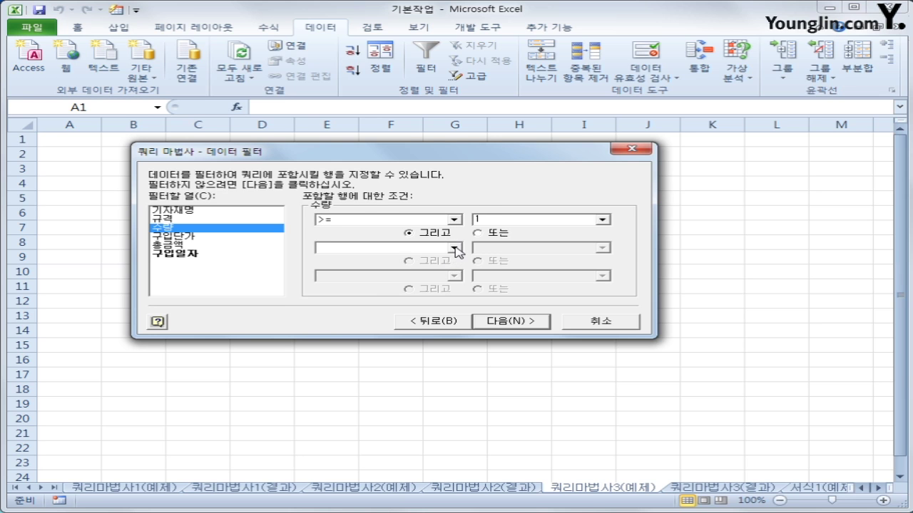
pyautogui.click(454, 249)
pyautogui.click(405, 310)
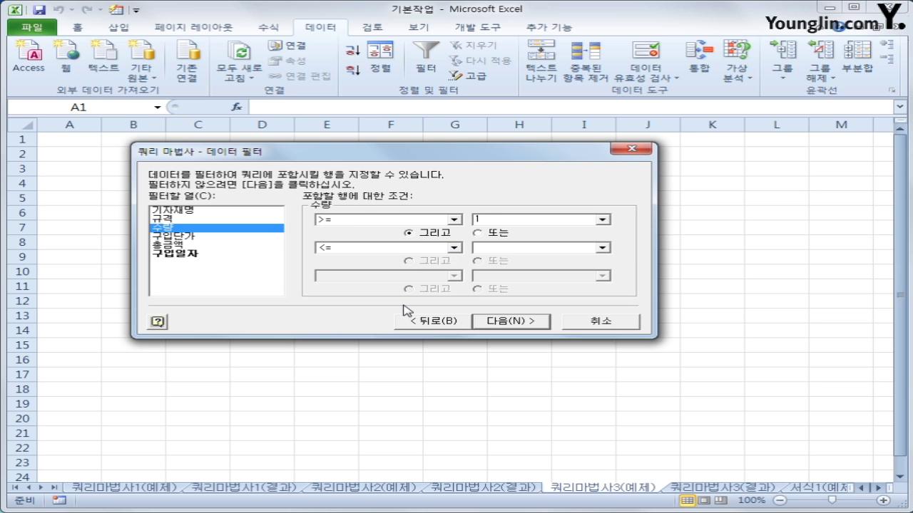
pyautogui.write('10')
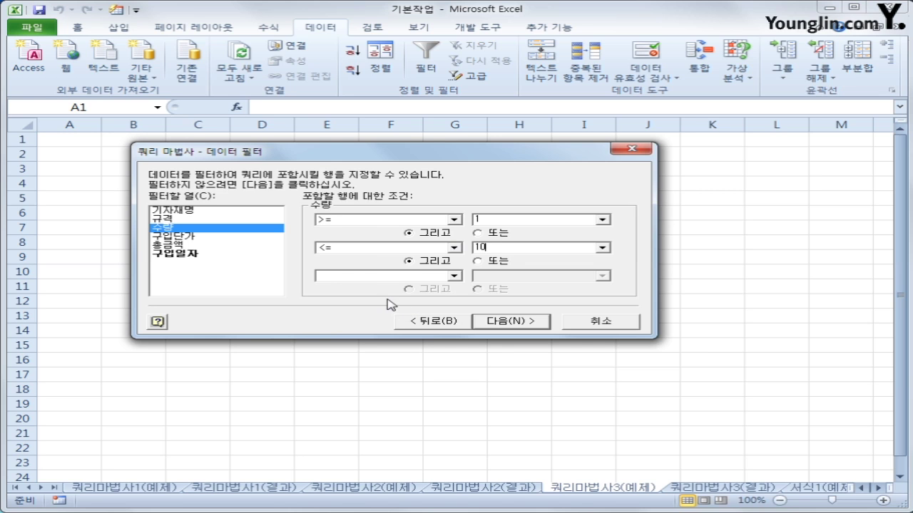
pyautogui.click(503, 323)
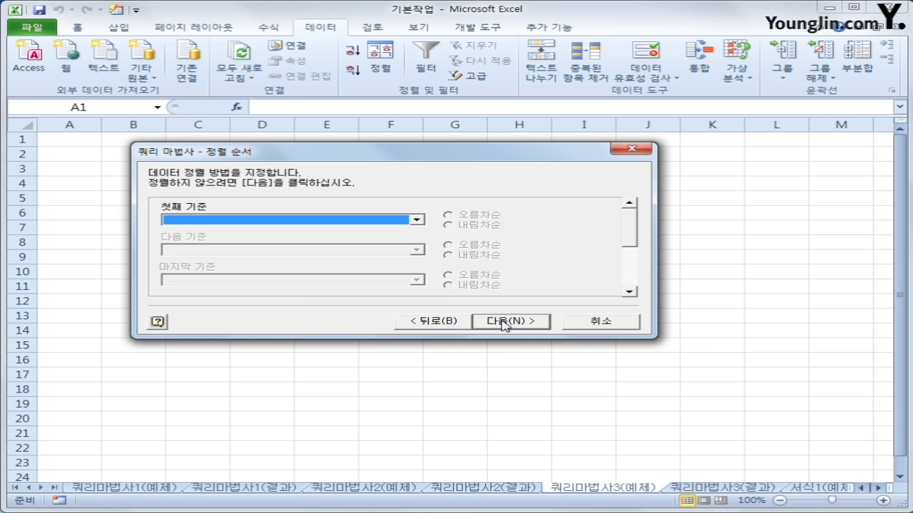
# - Sort the query by 구입일자 in descending order and by 기자재명 in ascending order
pyautogui.click(305, 222)
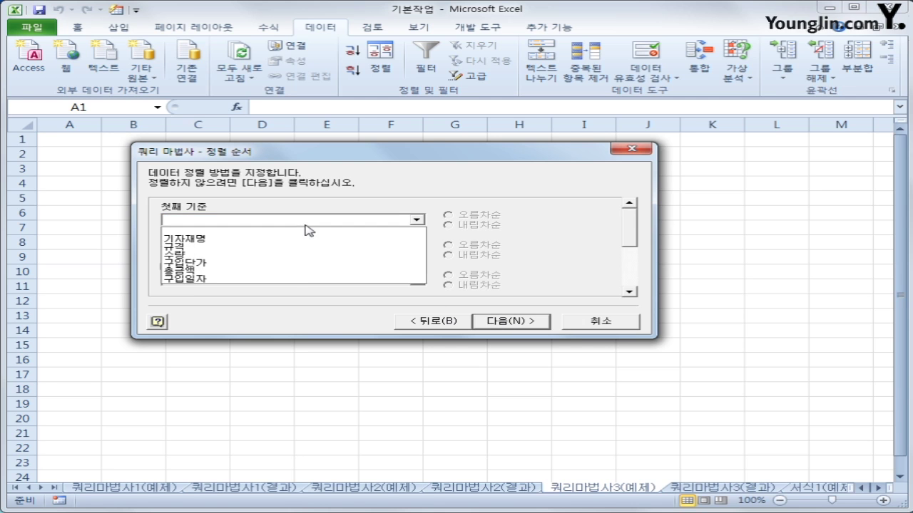
pyautogui.click(289, 280)
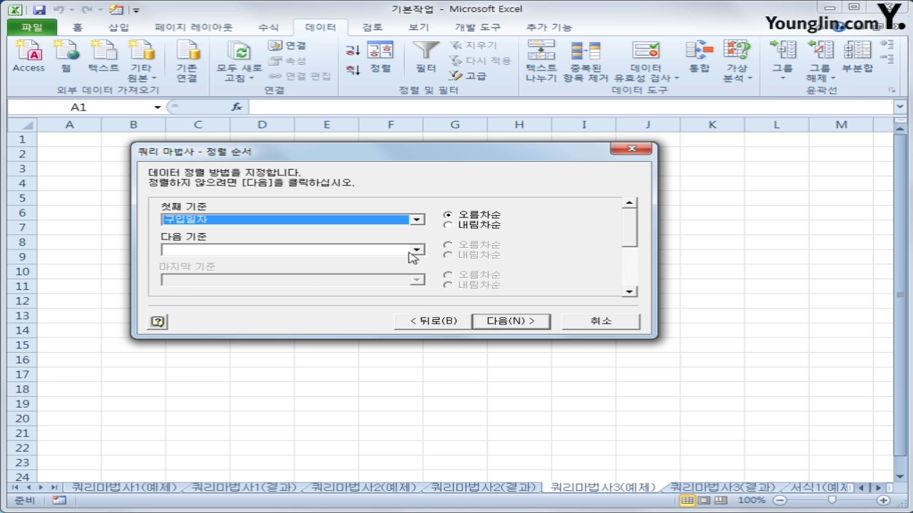
pyautogui.click(470, 231)
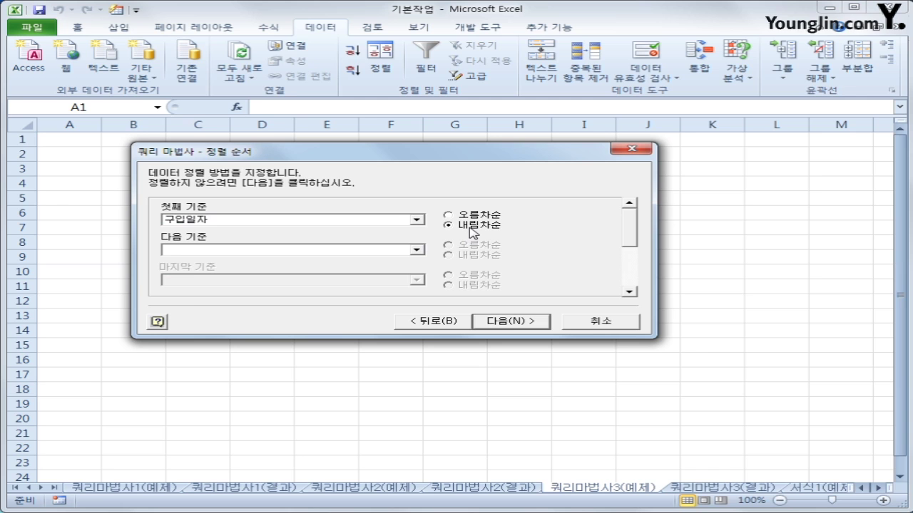
pyautogui.click(416, 251)
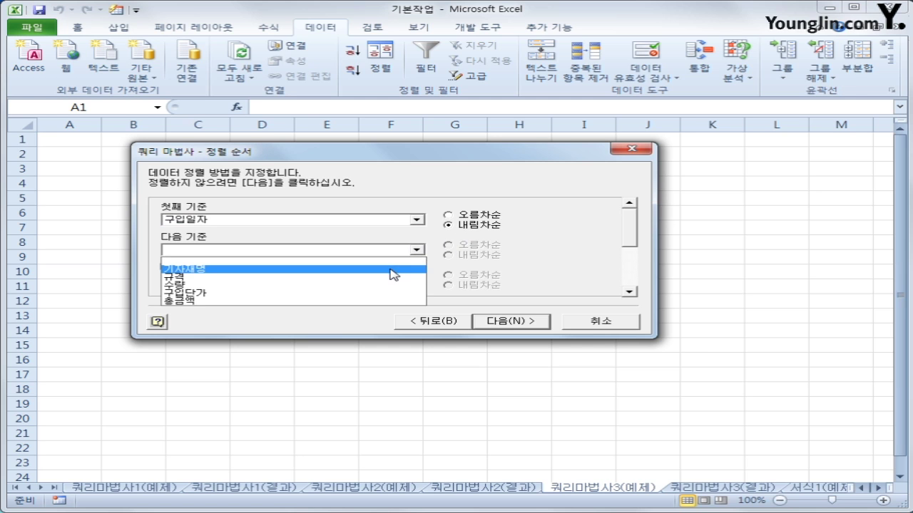
pyautogui.click(394, 275)
pyautogui.click(495, 246)
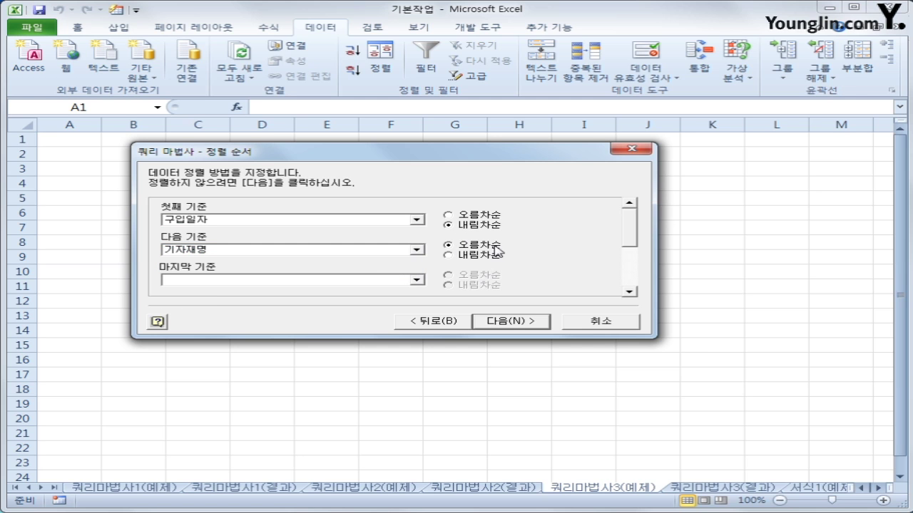
# - Finish the query by returning the data to Excel as a table at cell A1 of the existing worksheet
pyautogui.click(497, 322)
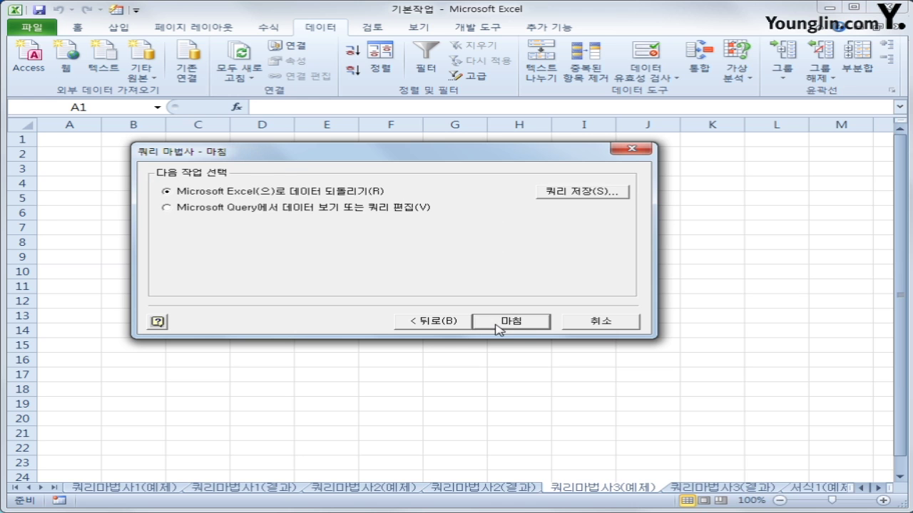
pyautogui.click(497, 324)
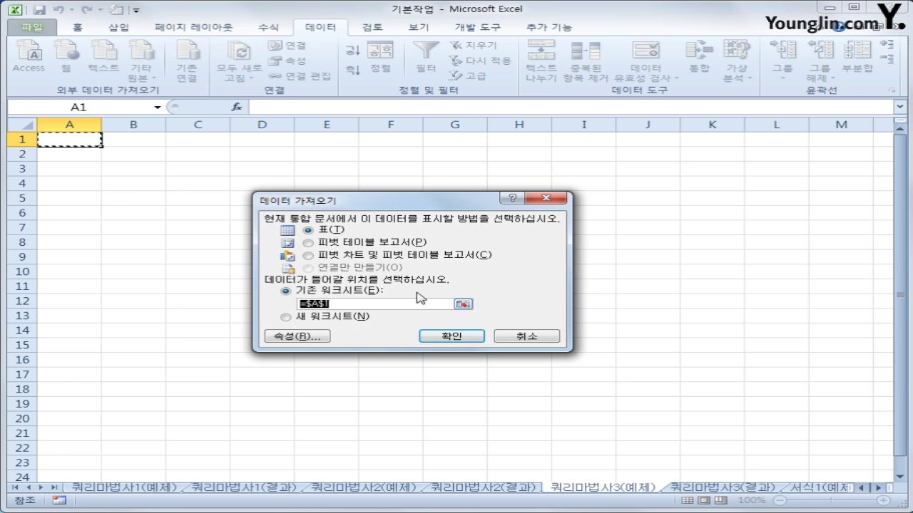
pyautogui.click(480, 341)
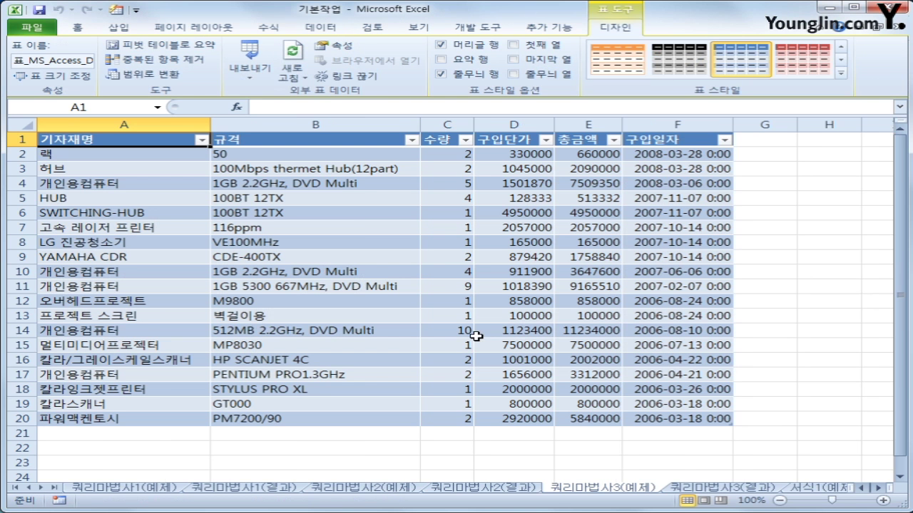
# - Compare the imported table on 쿼리마법사3(예제) with the one on the sheet 쿼리마법사3(결과)
pyautogui.click(742, 492)
pyautogui.click(649, 491)
pyautogui.click(713, 491)
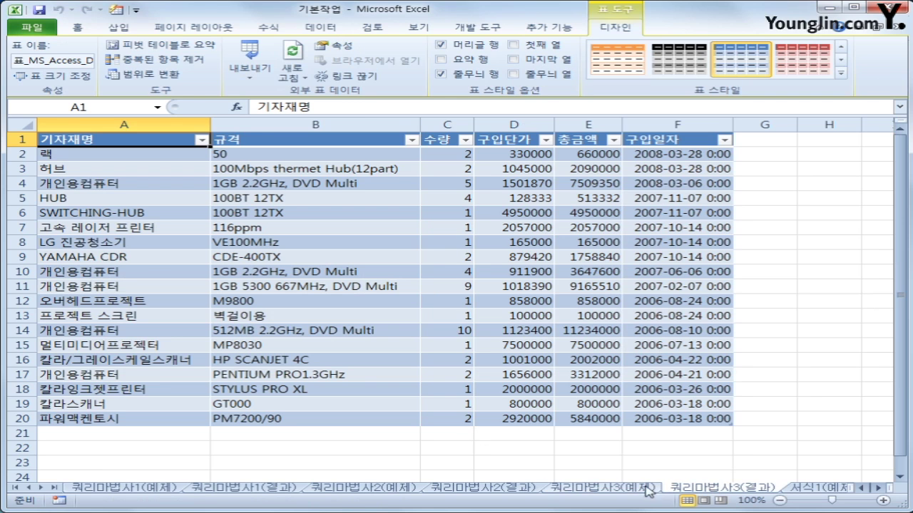
pyautogui.click(620, 488)
pyautogui.click(686, 488)
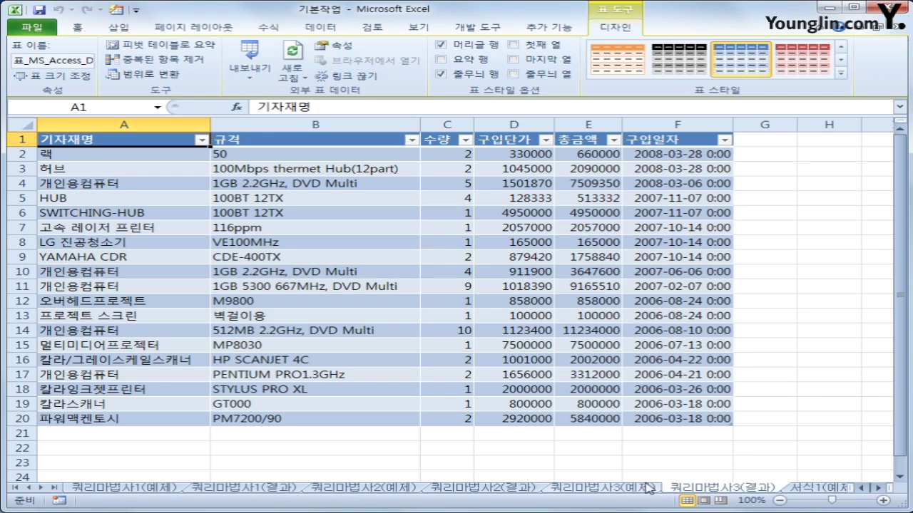